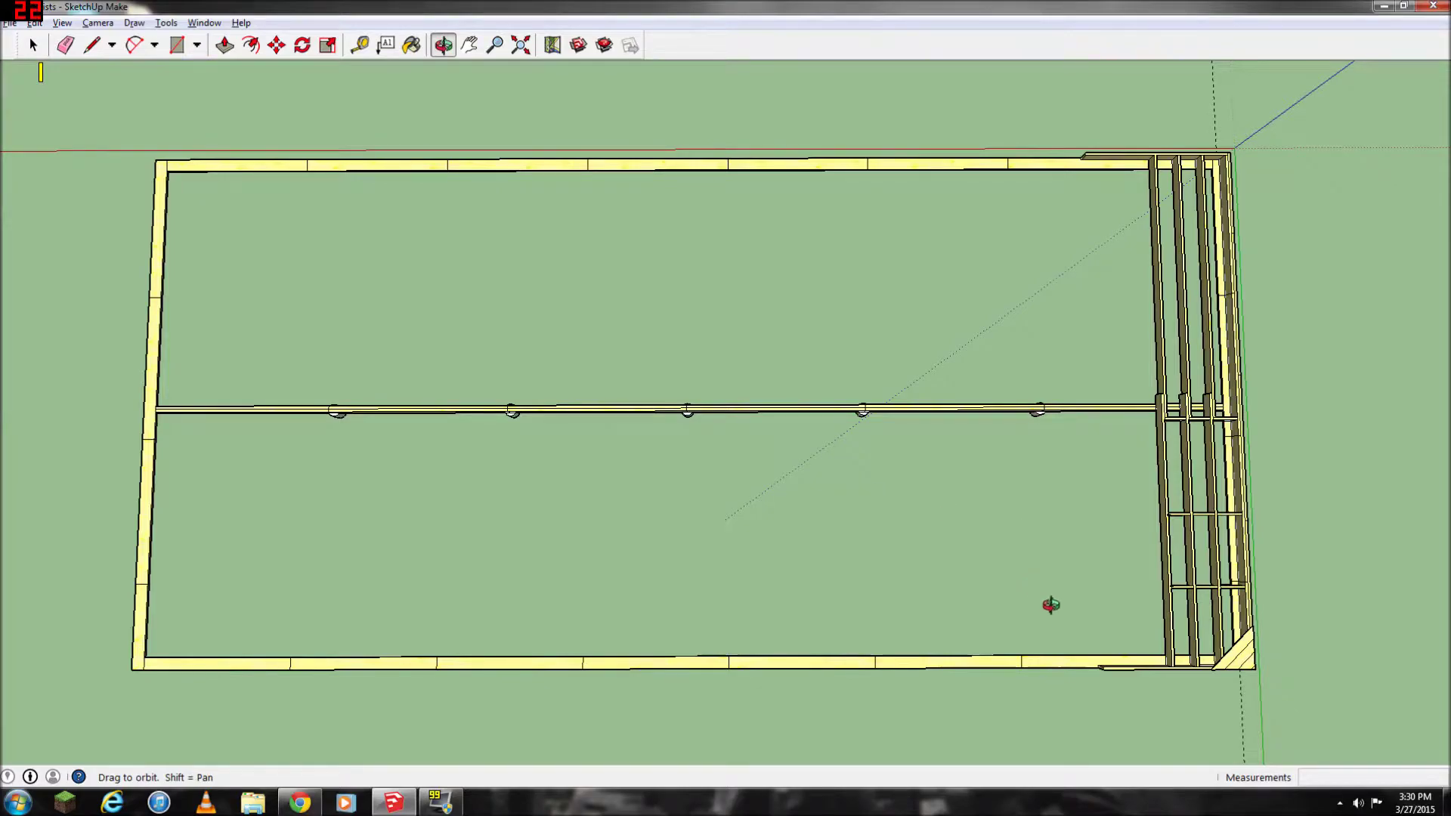
Step: Examine the overall floor frame layout, including the perimeter sill boards, the centre beam and the joists at one end
left_click_drag(1102, 592, 1100, 330)
left_click_drag(1198, 314, 544, 227)
left_click_drag(843, 622, 777, 625)
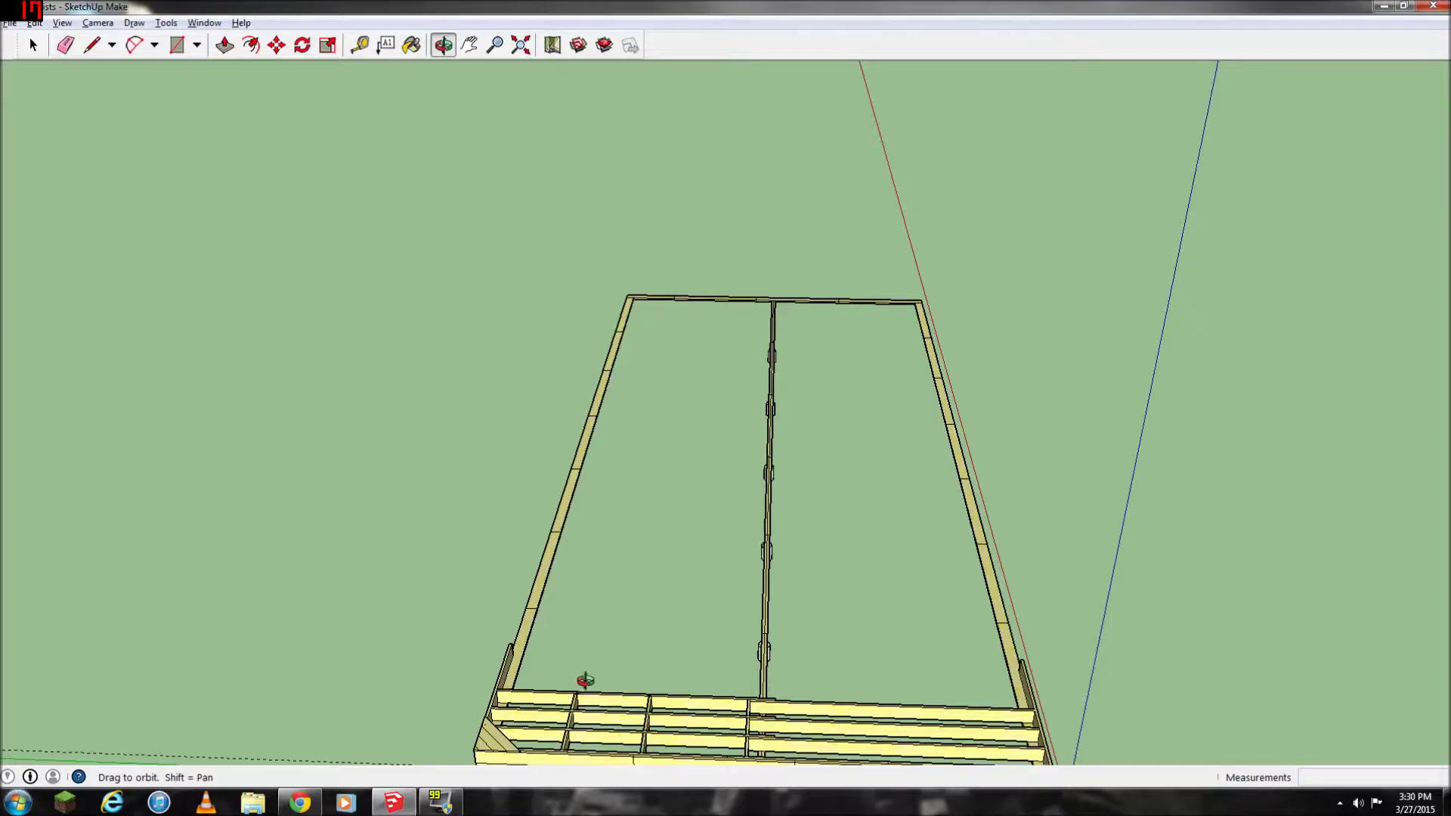
left_click_drag(673, 658, 678, 660)
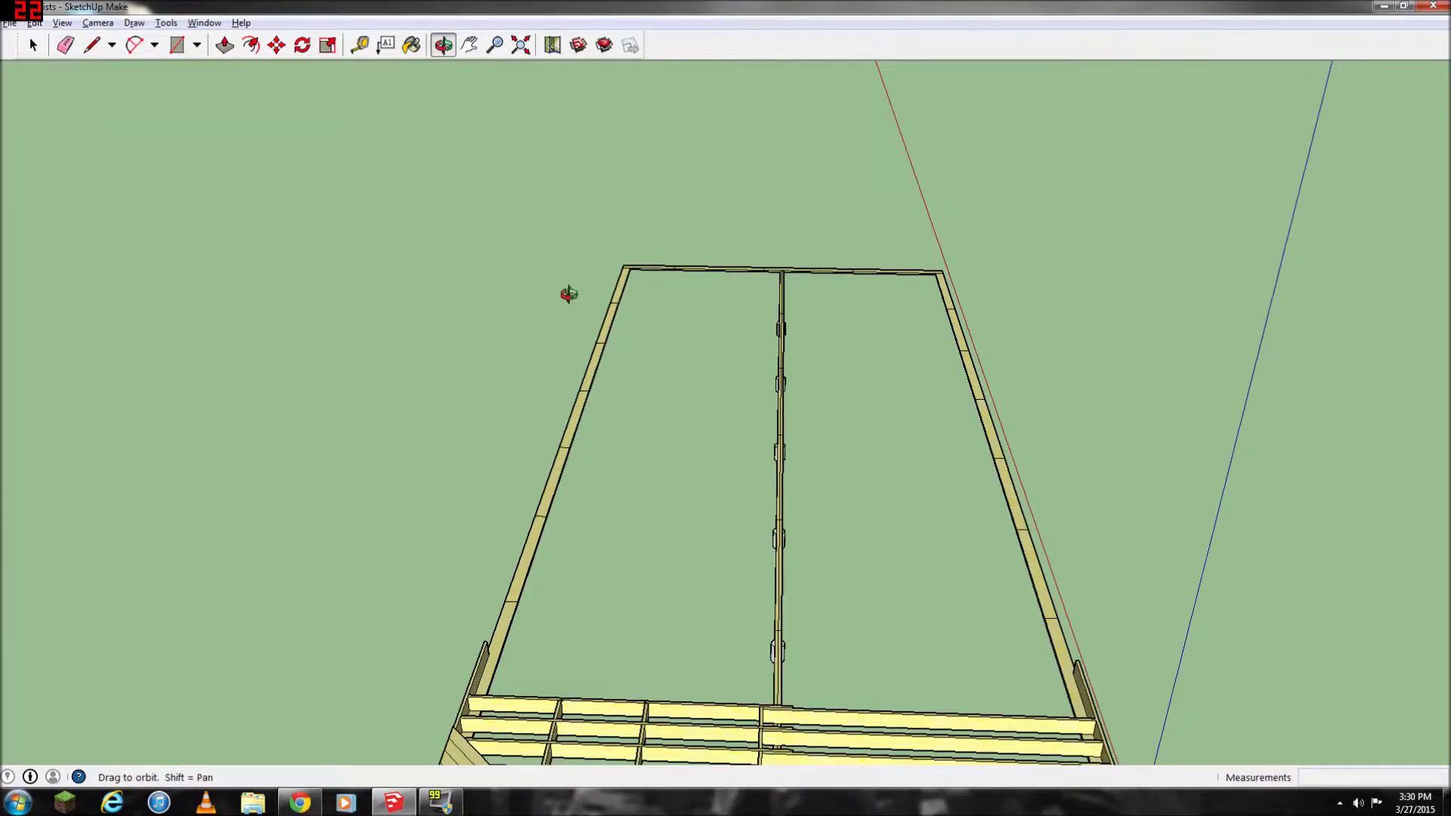
left_click_drag(567, 295, 1244, 491)
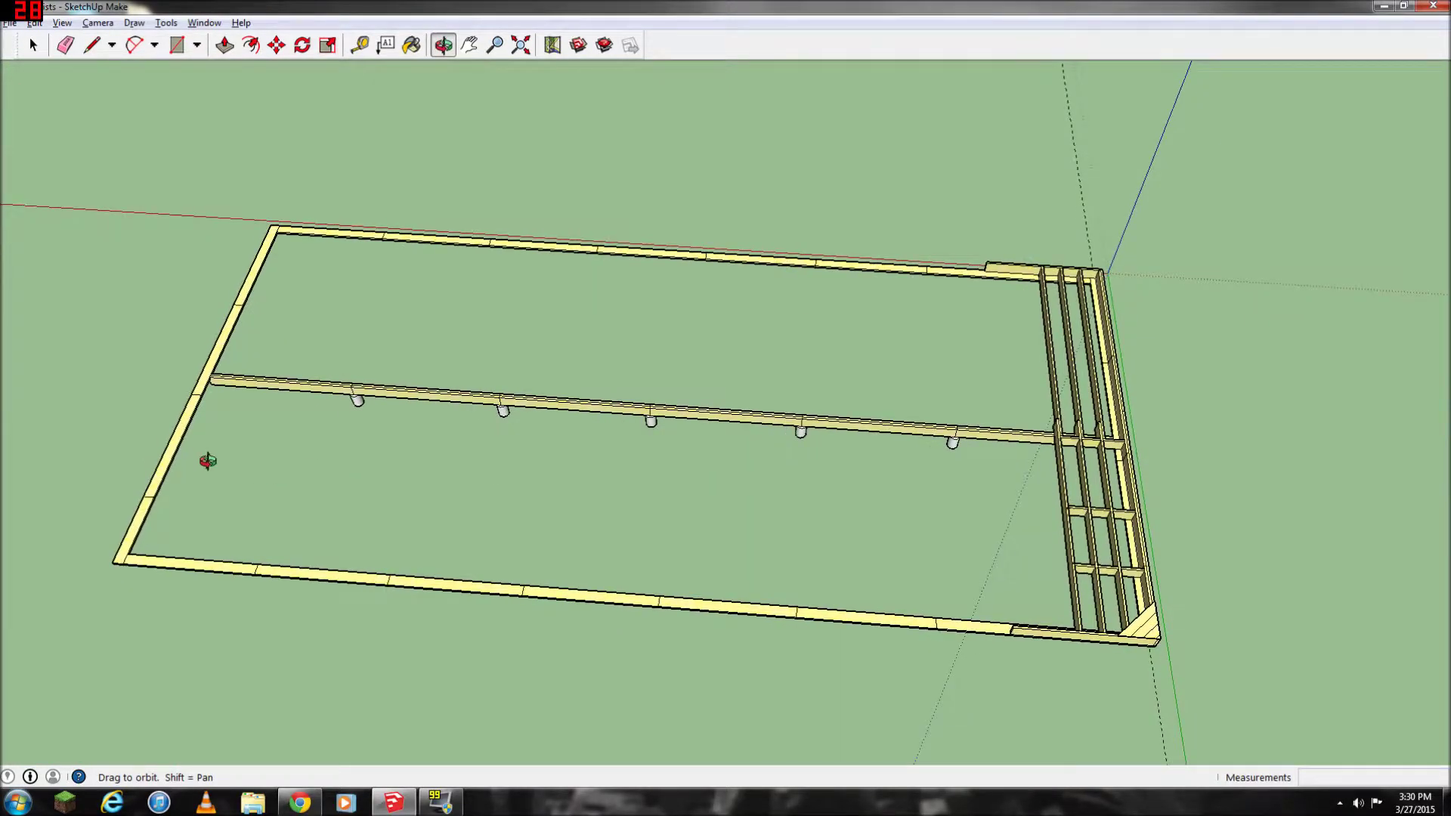
left_click_drag(219, 473, 300, 492)
scroll(154, 612, "up", 3)
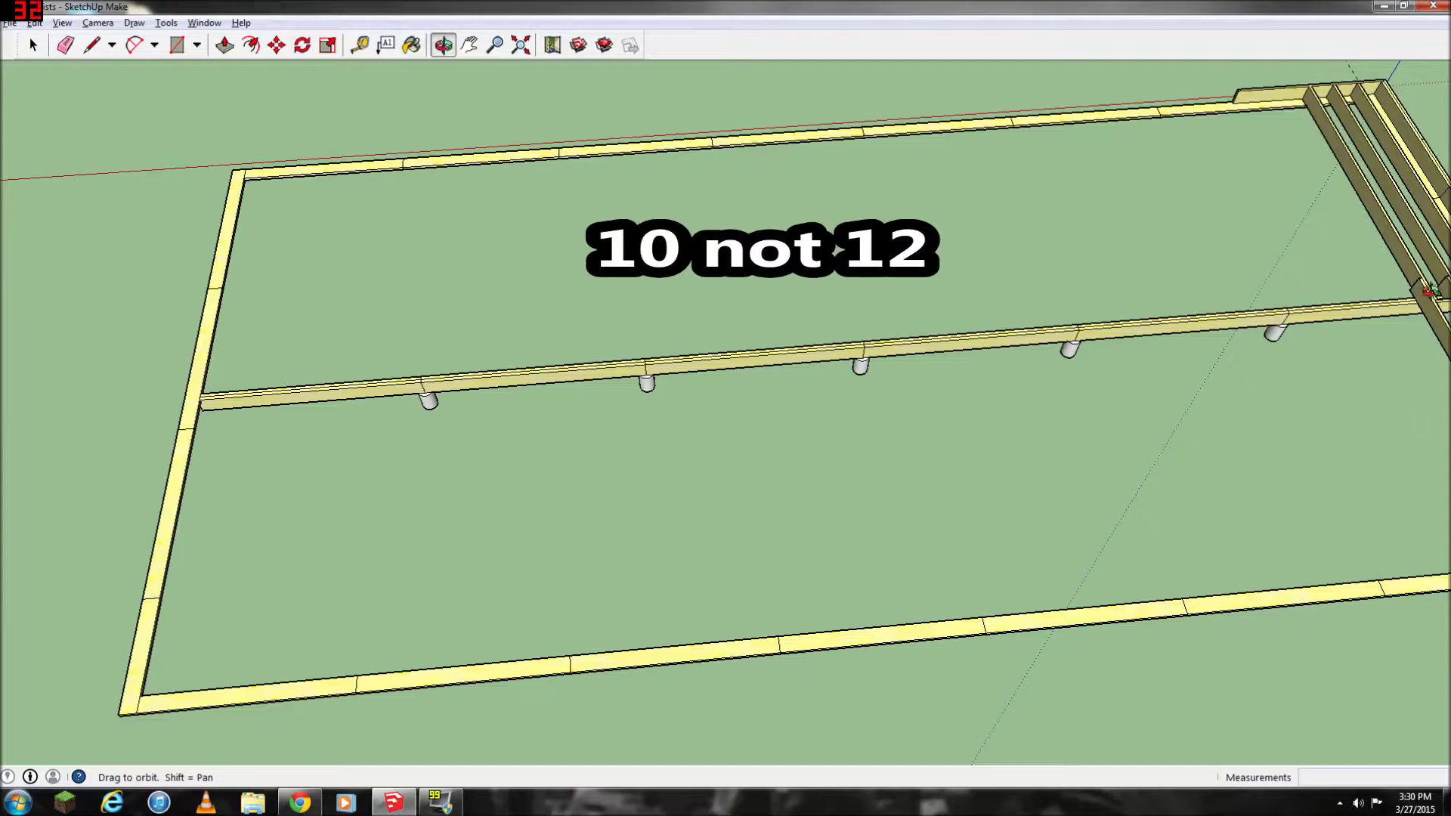
Step: Inspect the centre beam on its round piers and where it passes beneath the end joists
left_click_drag(1225, 430, 486, 265)
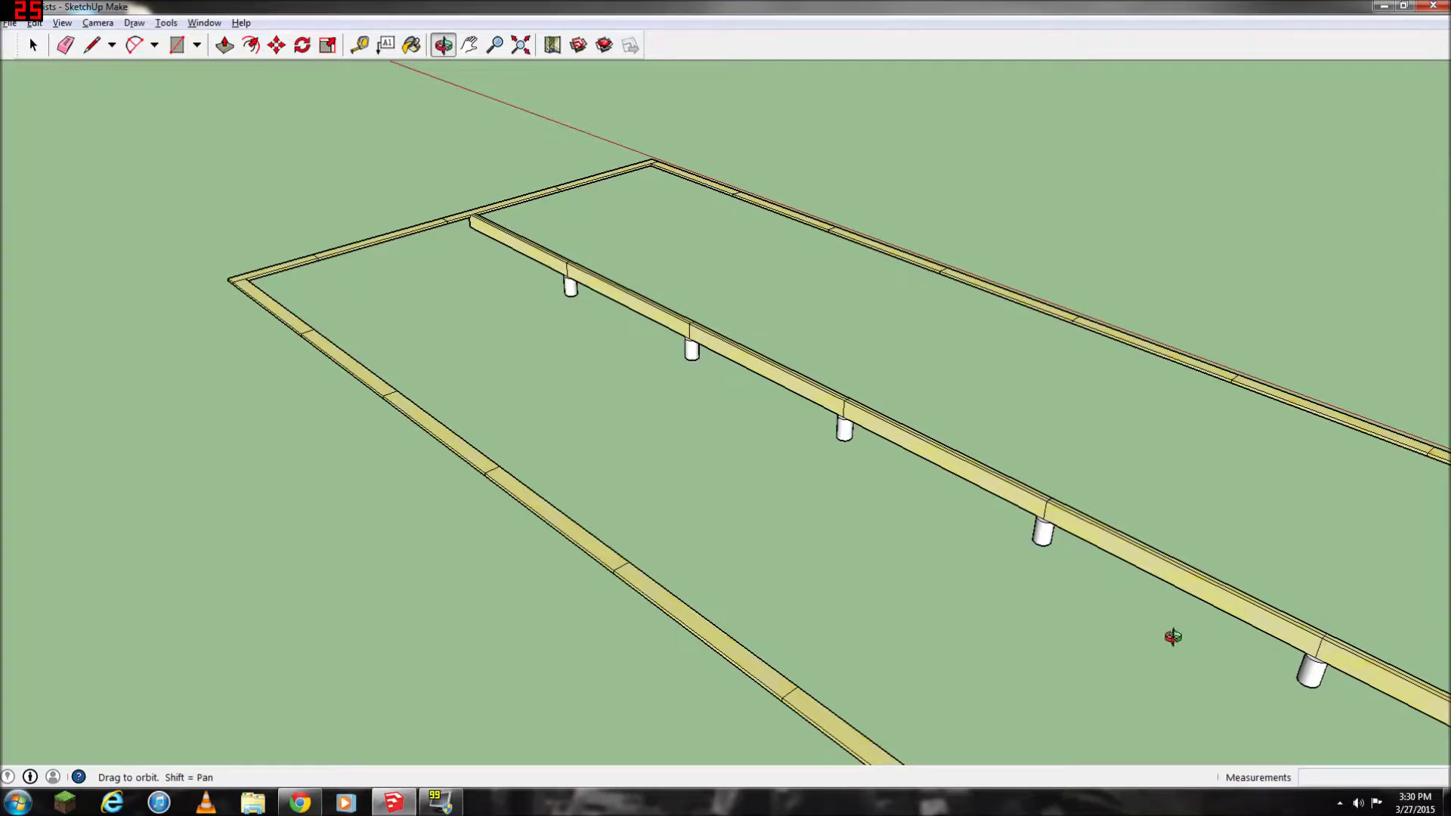
left_click_drag(1090, 611, 777, 488)
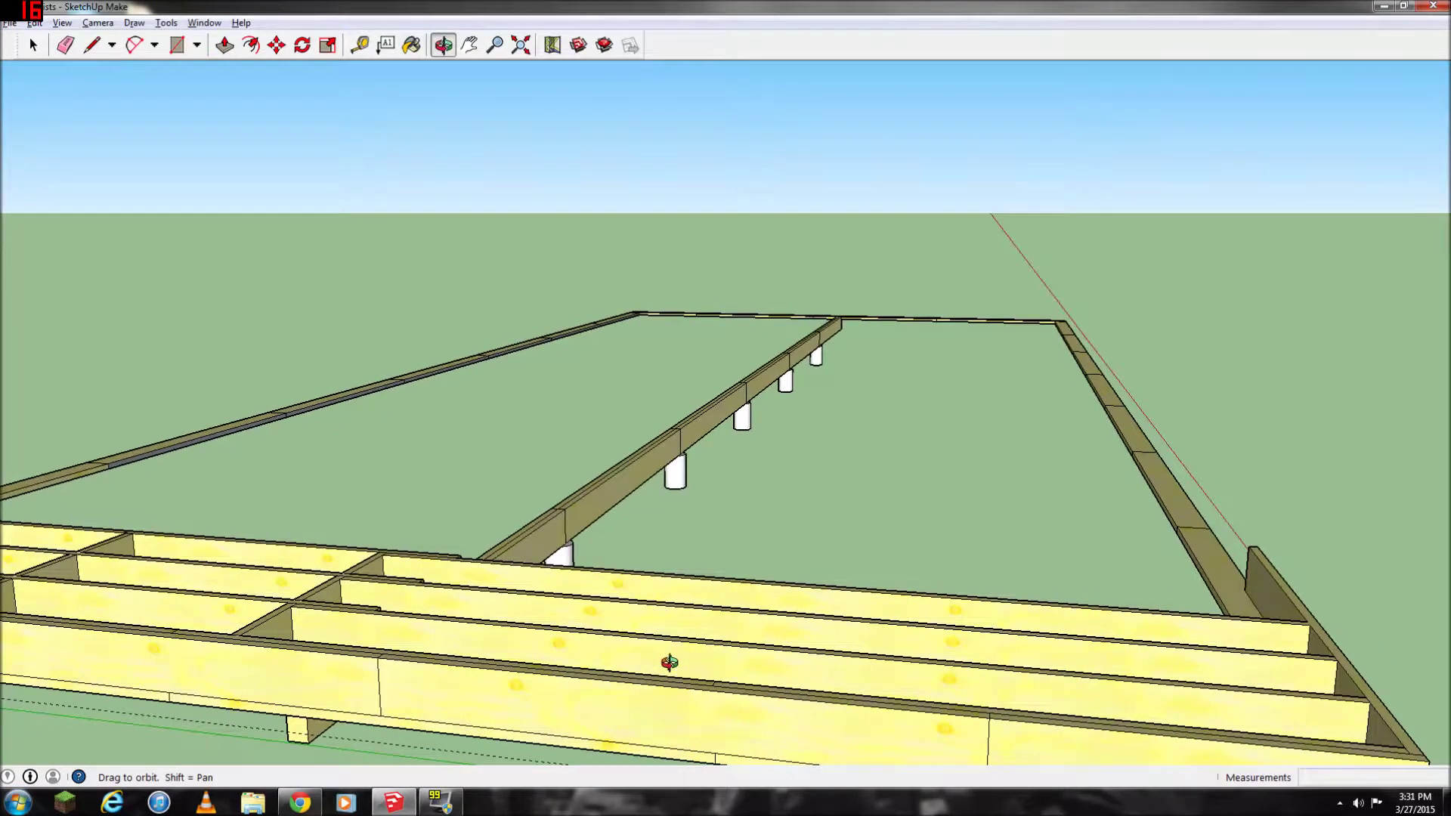
left_click_drag(670, 662, 766, 578)
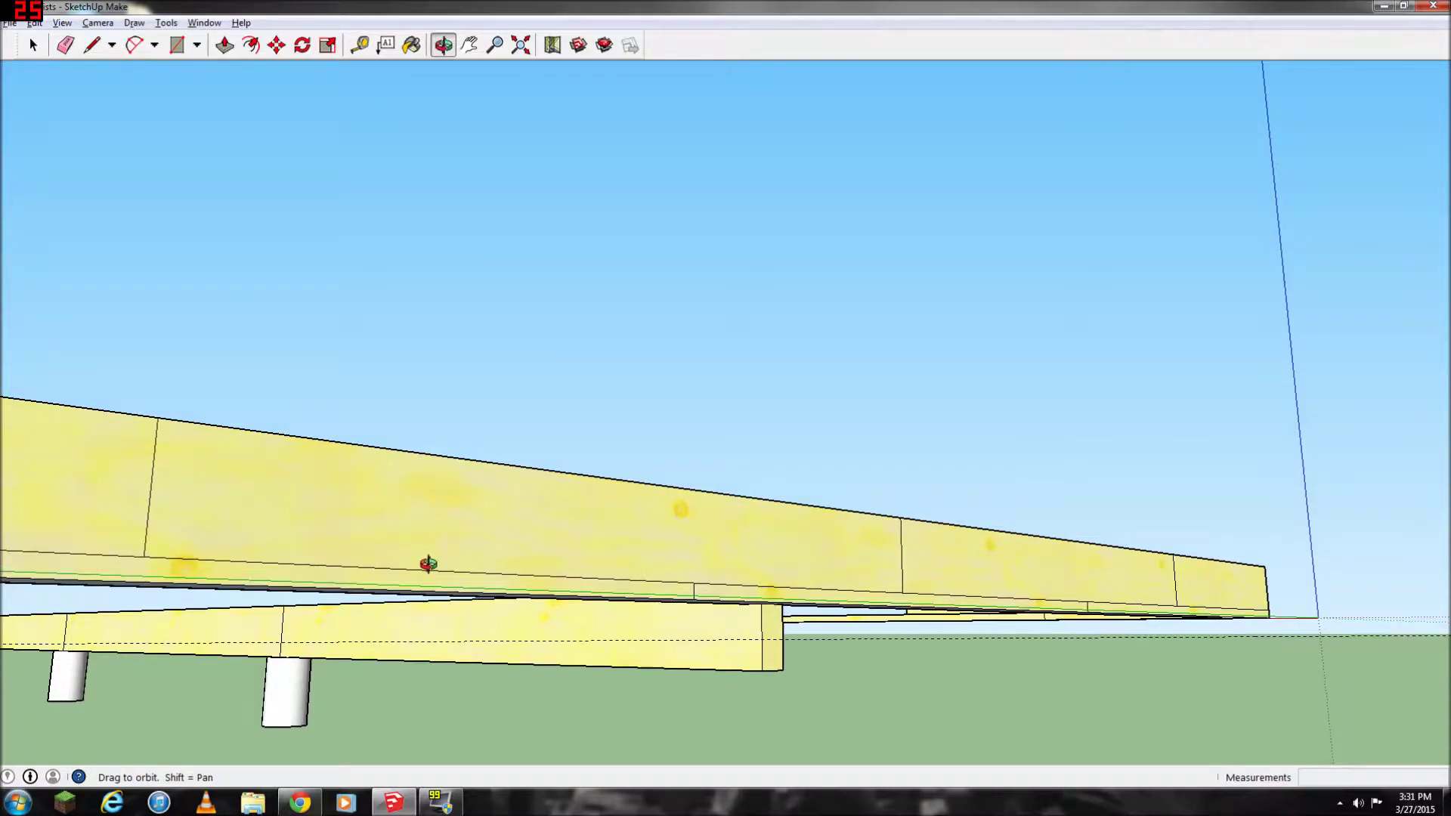
left_click_drag(940, 600, 481, 669)
left_click_drag(679, 586, 381, 689)
left_click_drag(513, 567, 453, 693)
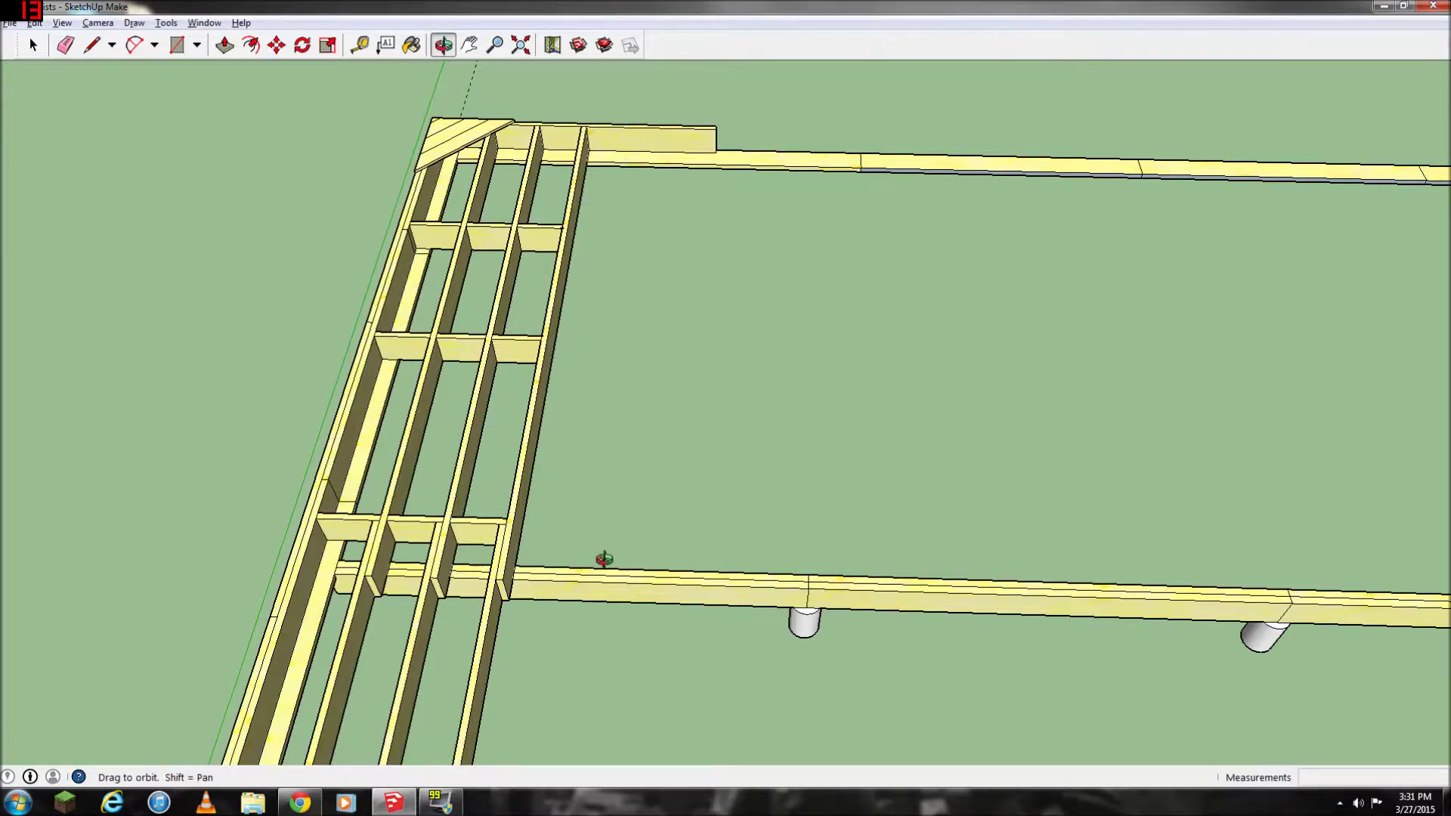
left_click_drag(433, 549, 291, 464)
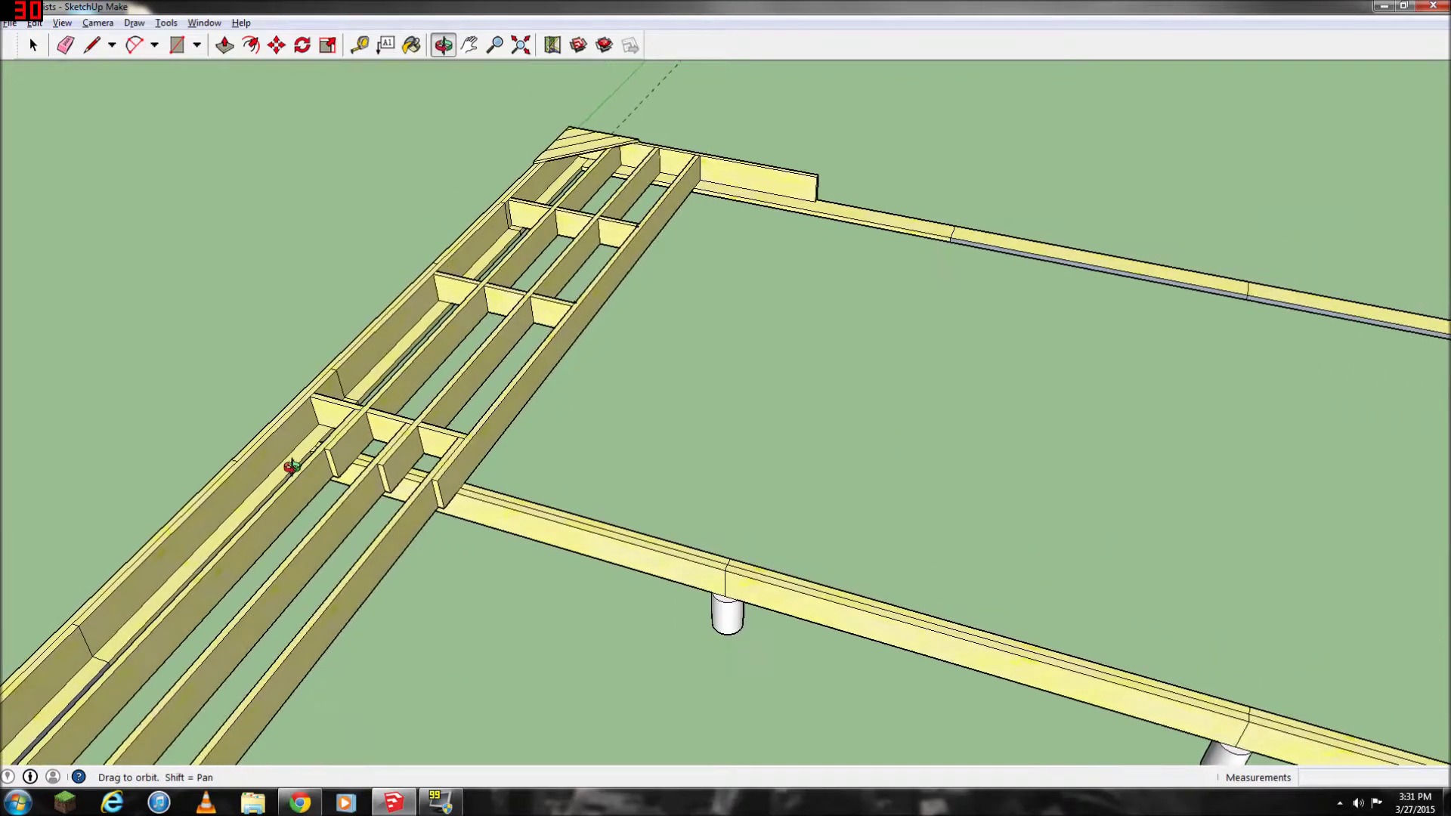
Step: Switch to Chrome and find Table 2 with the oak joist spans on page 108 of The_Green_Wood_House.pdf
left_click(300, 802)
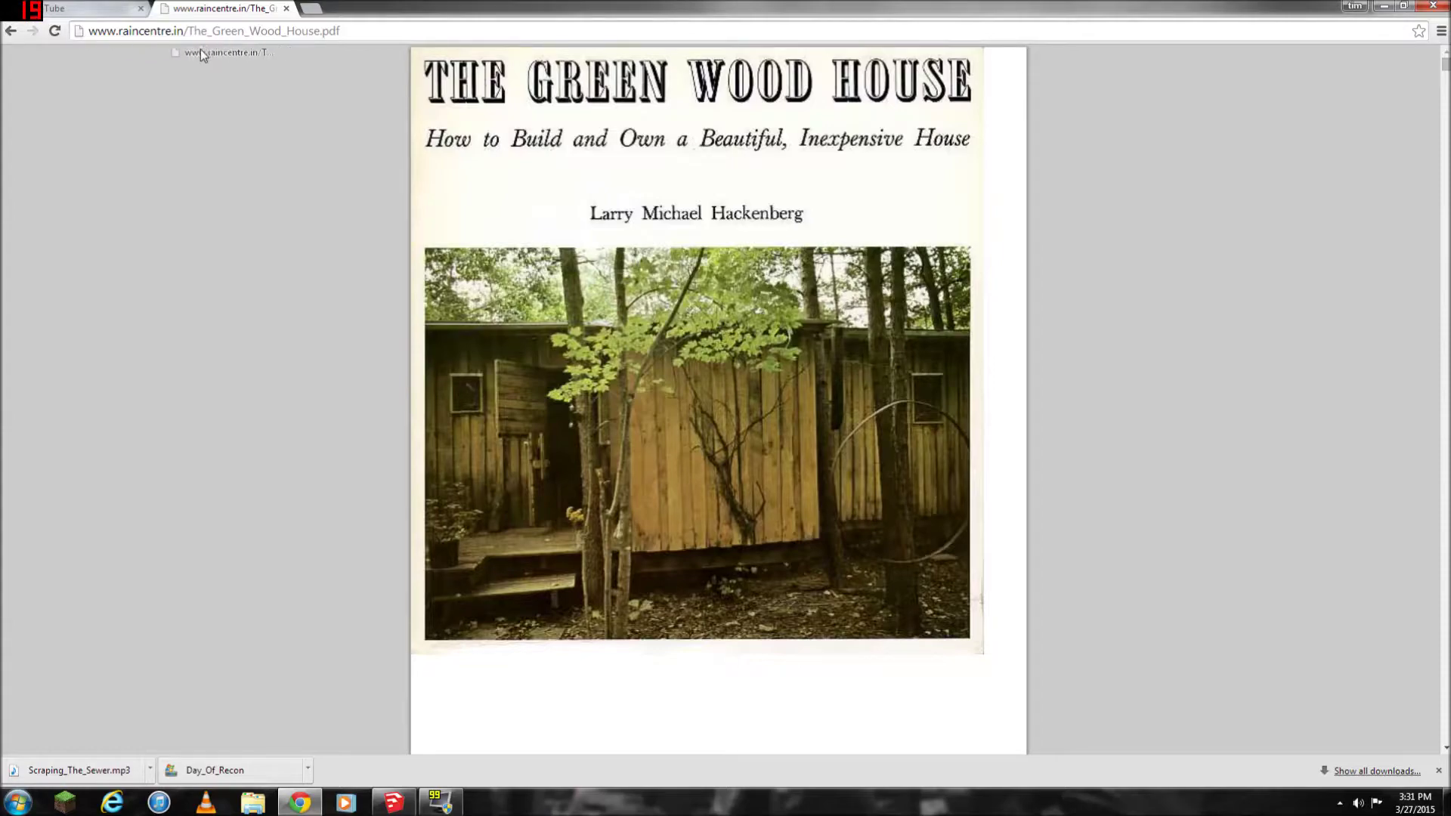
left_click_drag(89, 30, 328, 30)
left_click(341, 170)
scroll(718, 400, "down", 15)
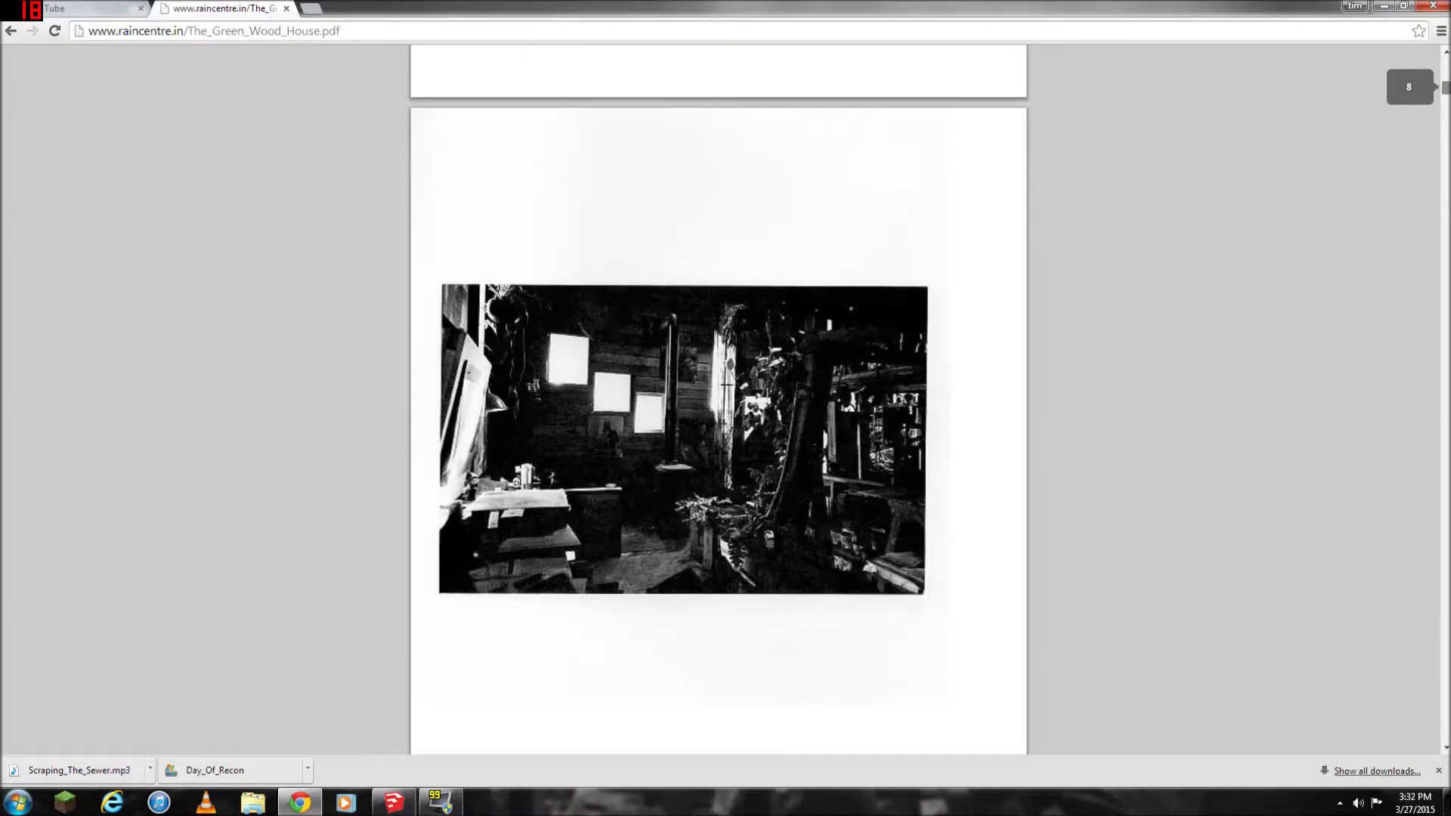
scroll(717, 400, "down", 20)
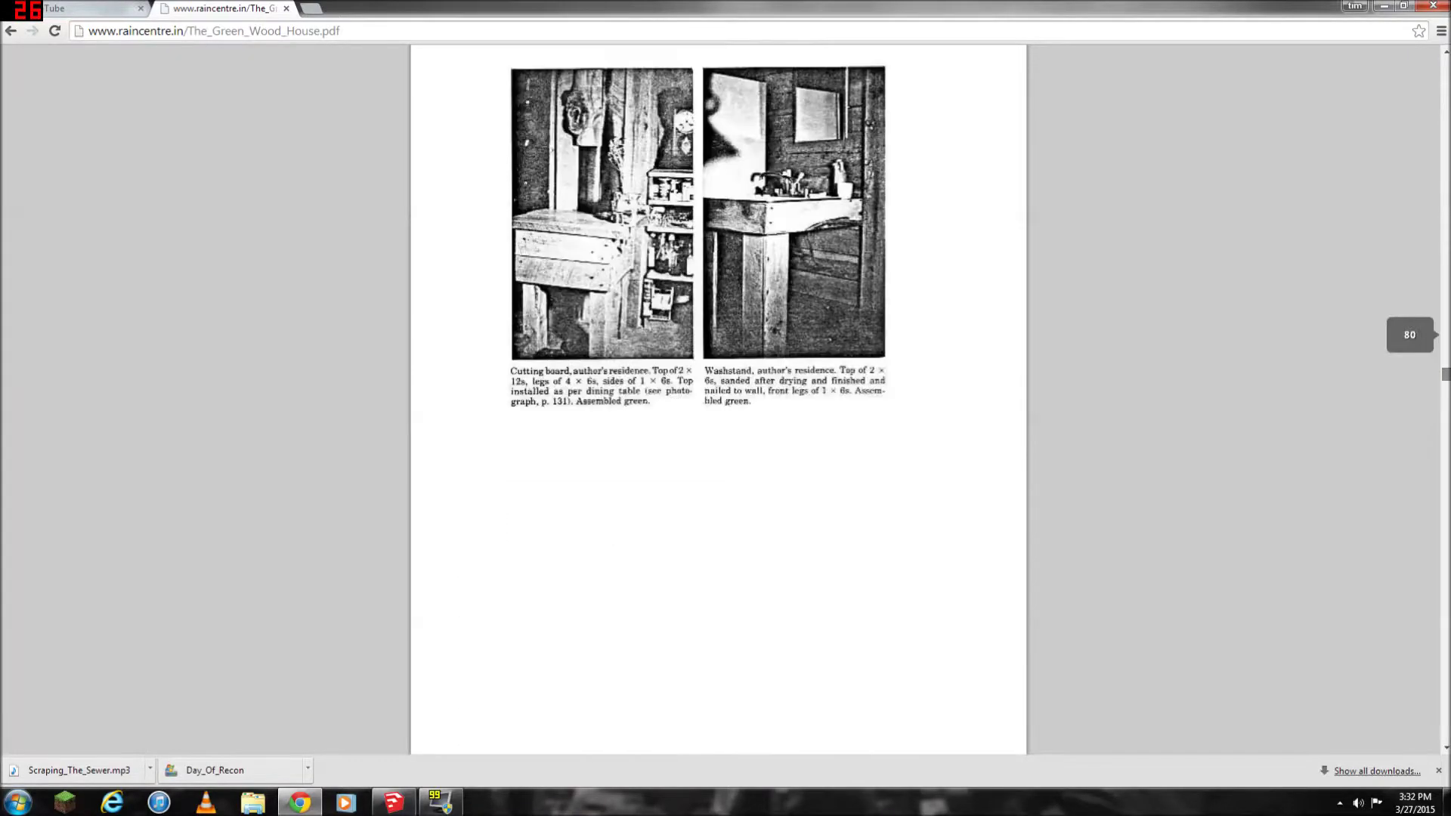
scroll(717, 400, "down", 20)
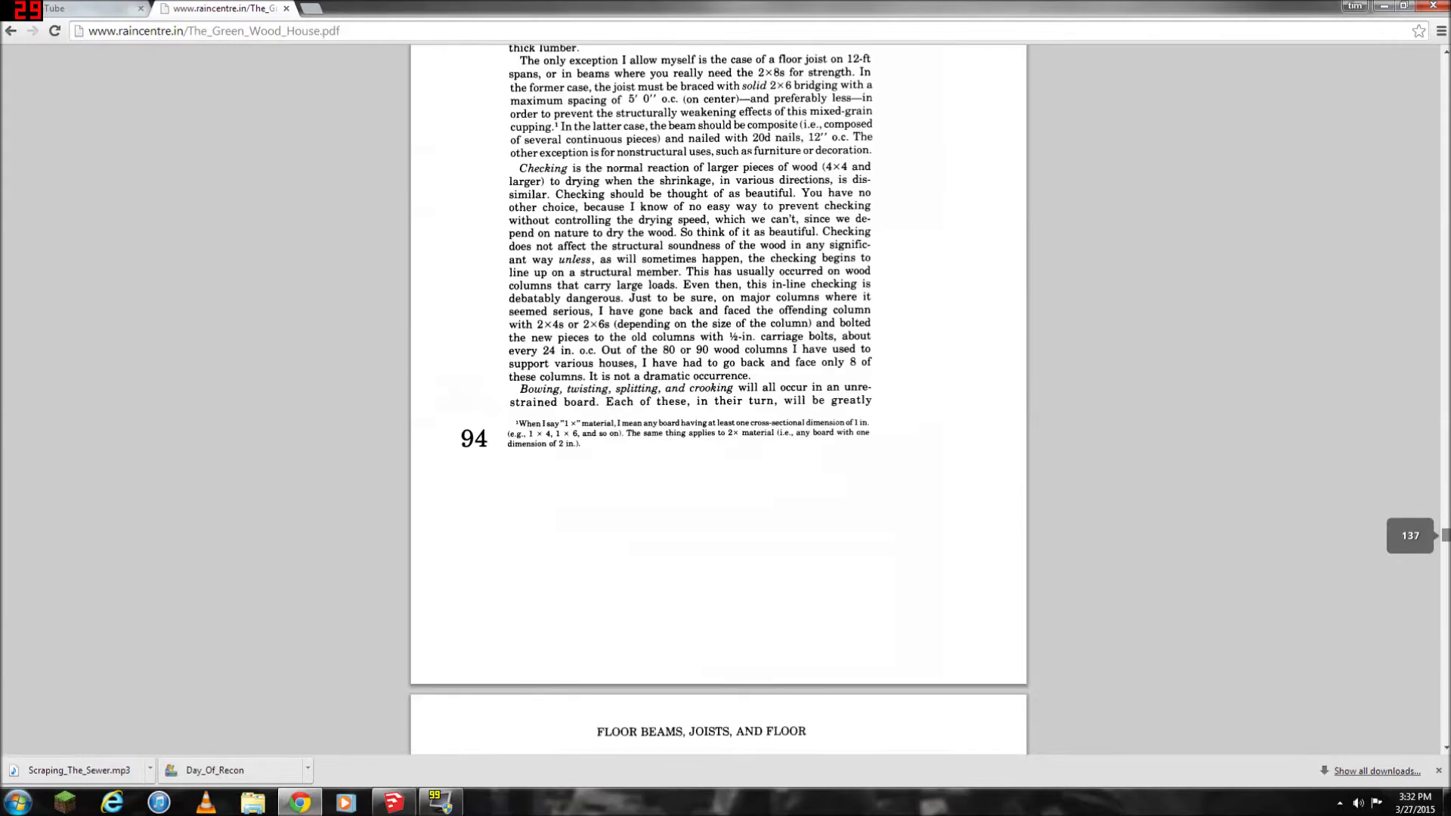
left_click_drag(1438, 526, 1437, 597)
scroll(1057, 529, "up", 20)
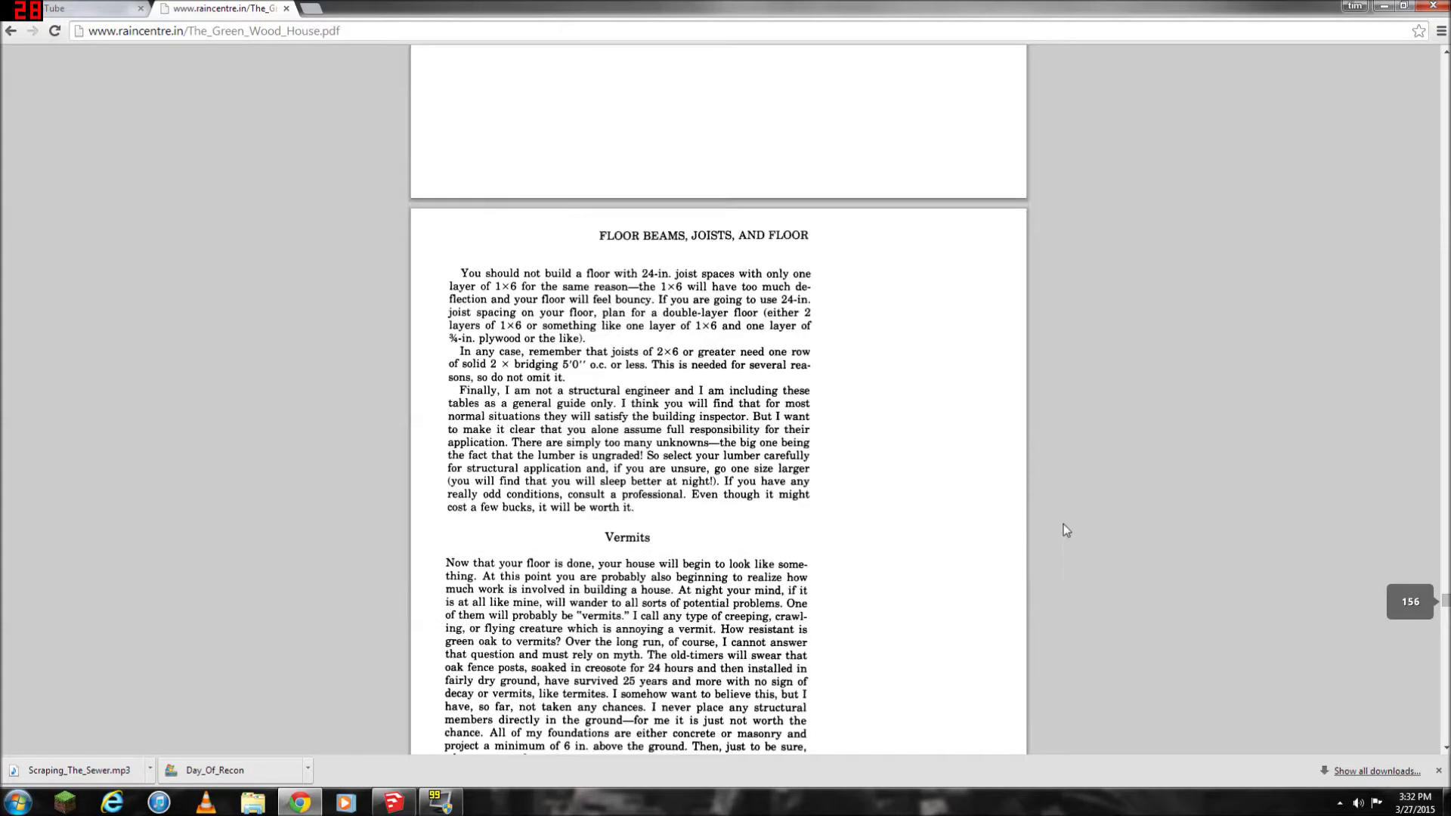
scroll(1054, 535, "up", 3)
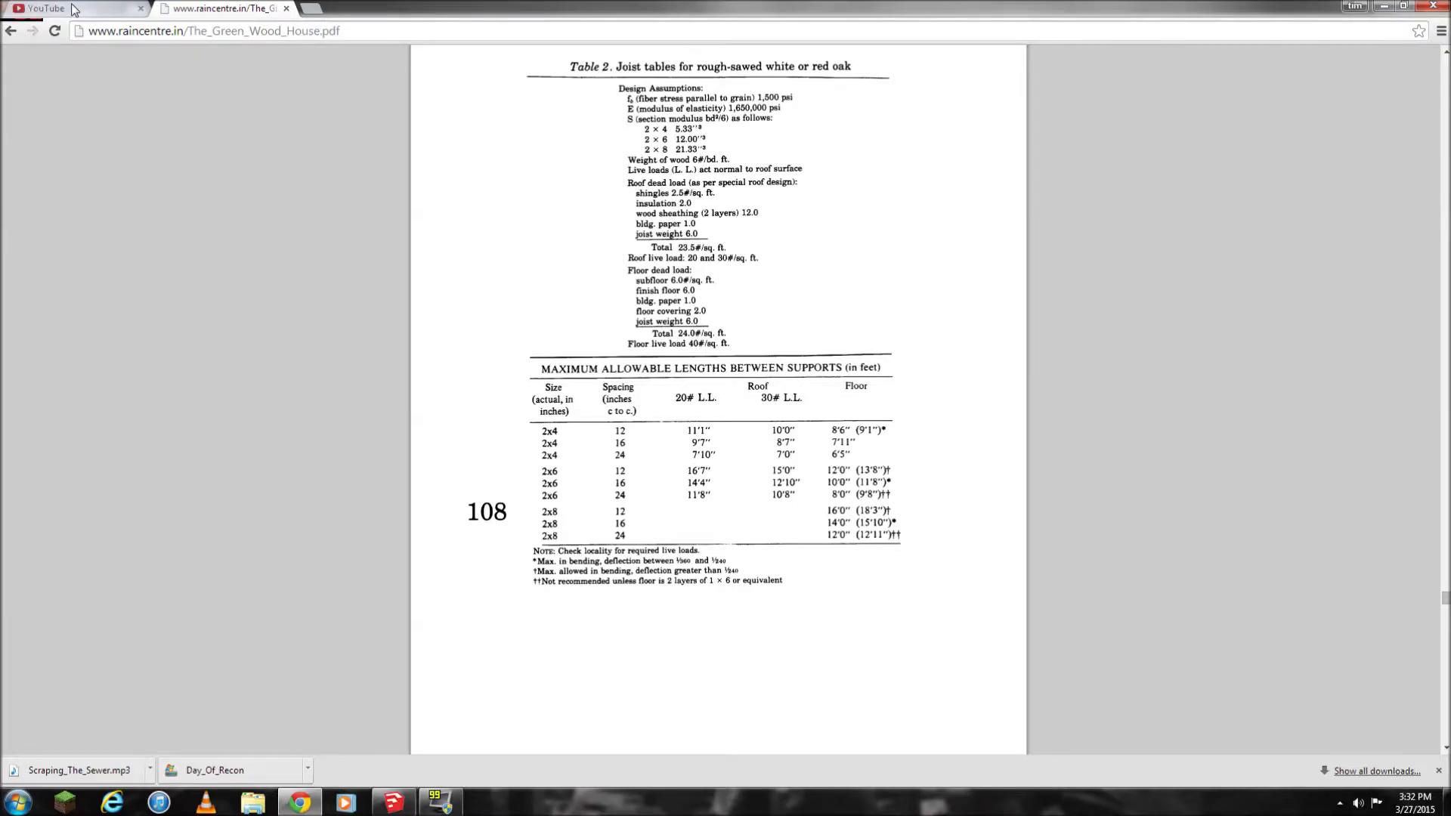
Step: Switch back to SketchUp and measure the joist span from the perimeter sill to the centre beam
left_click(393, 802)
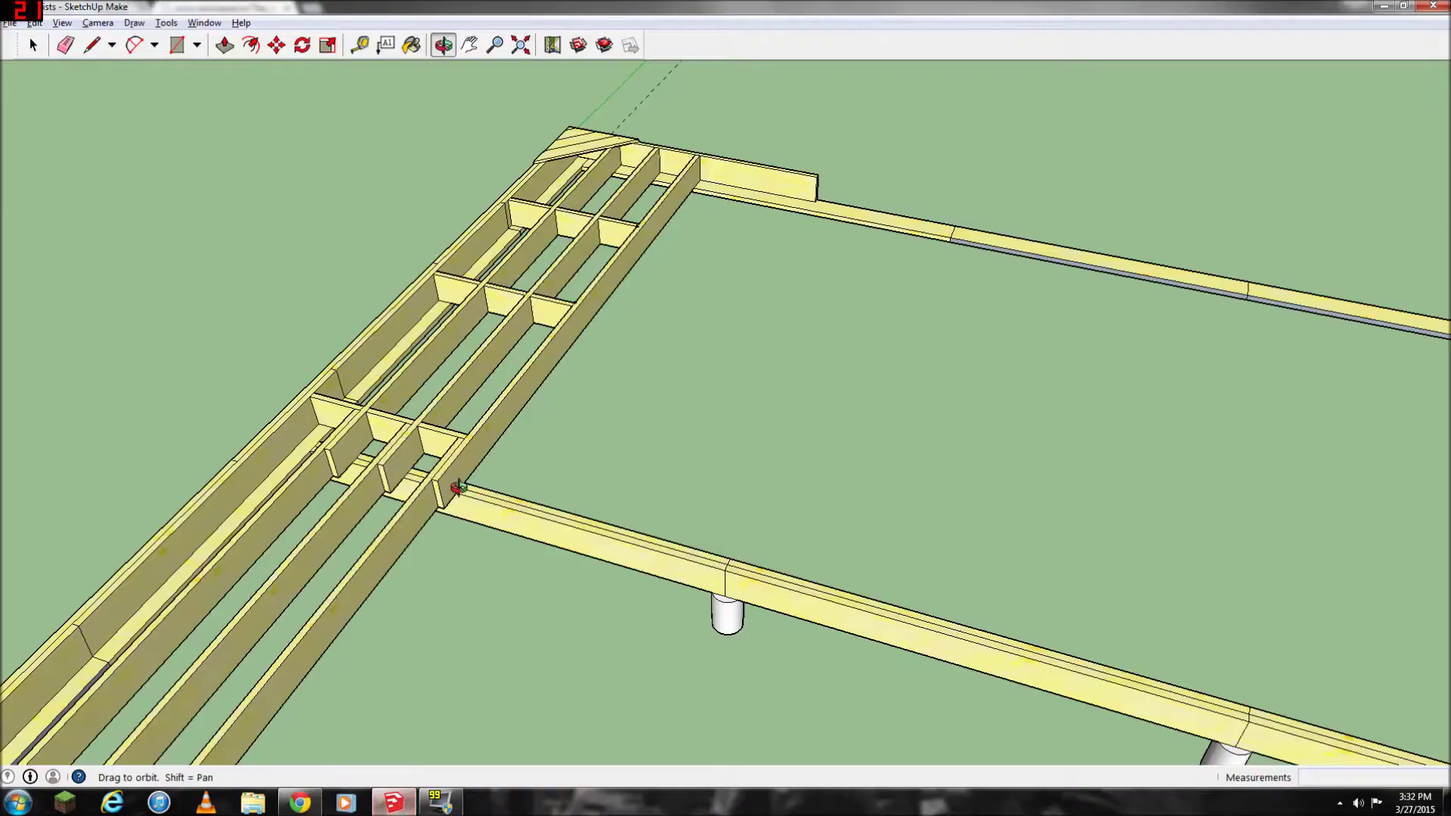
left_click_drag(462, 496, 151, 589)
left_click(357, 46)
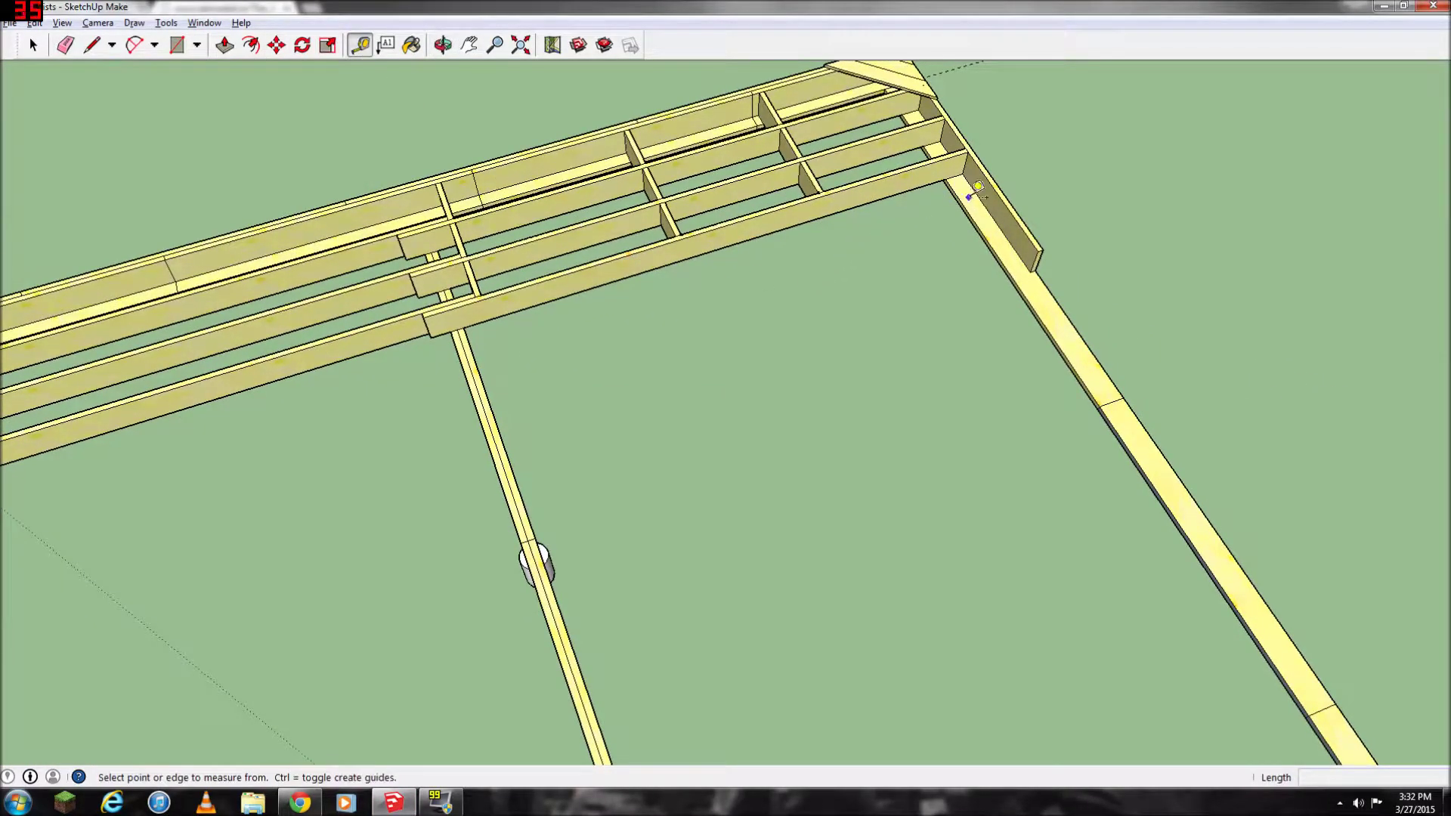
left_click(982, 184)
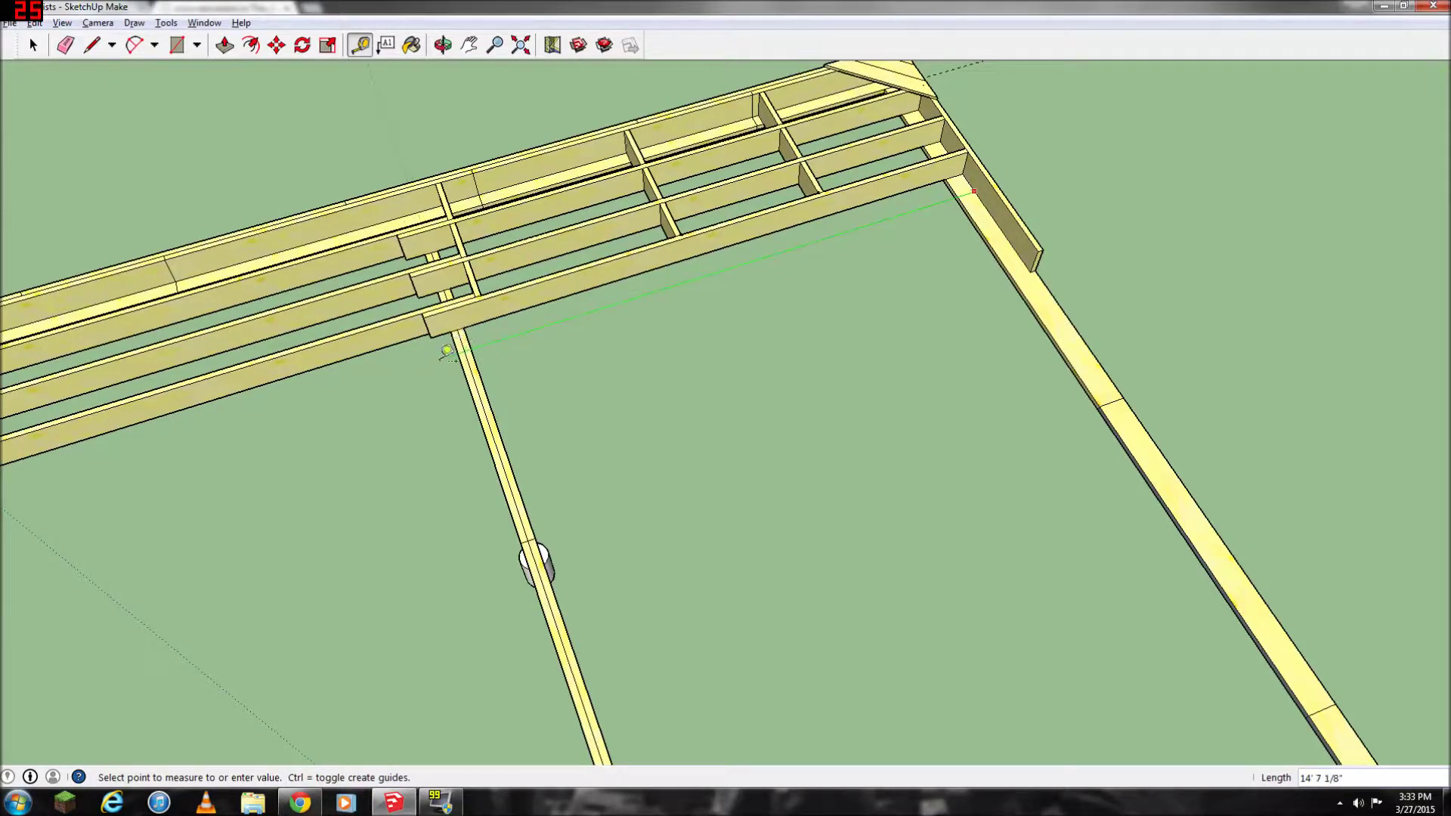
left_click(460, 356)
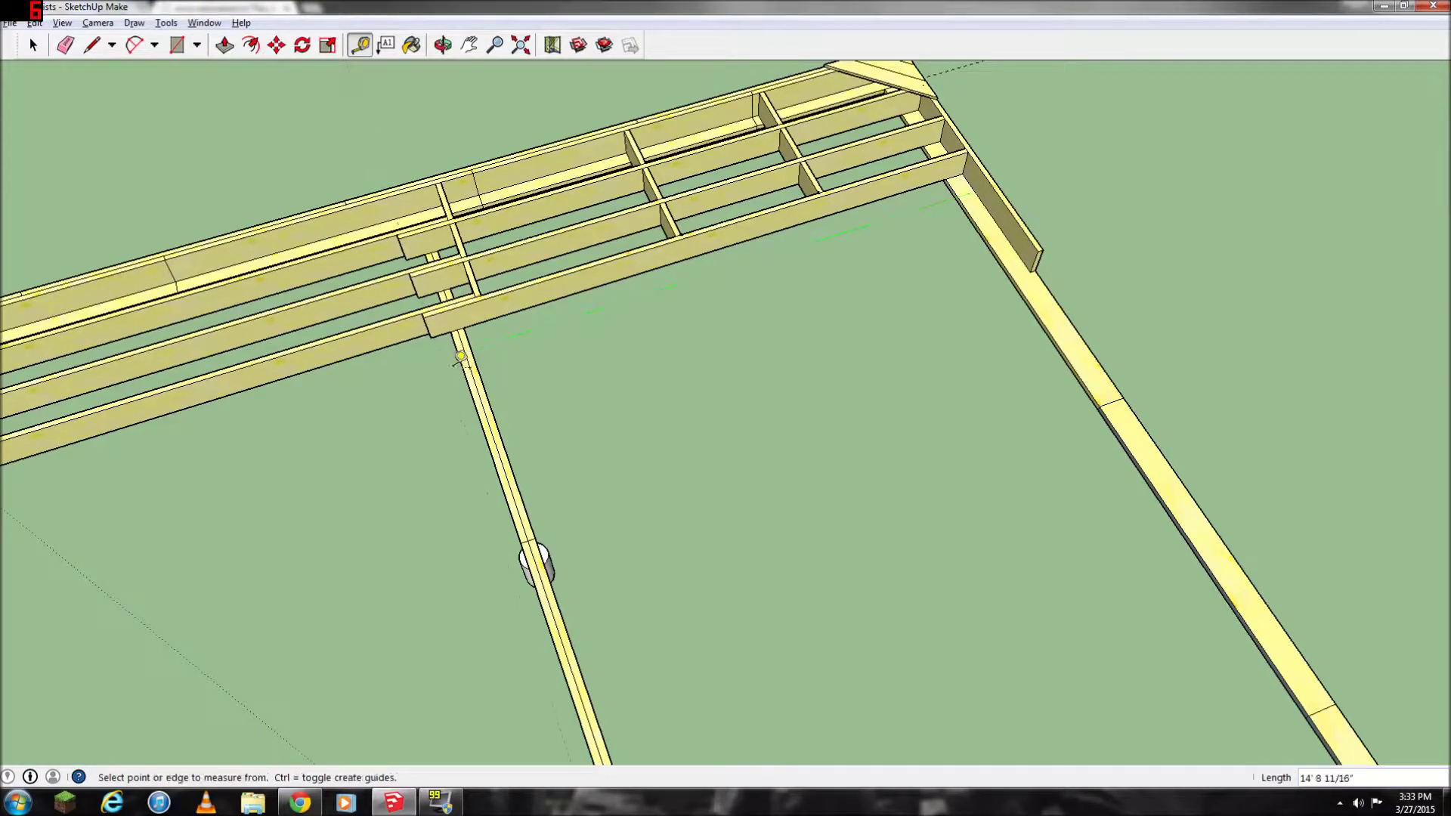
Step: Examine how the centre beam meets the end sill from below and how the joists meet the doubled rim boards
left_click(444, 46)
left_click_drag(454, 333, 594, 337)
left_click_drag(536, 491, 522, 374)
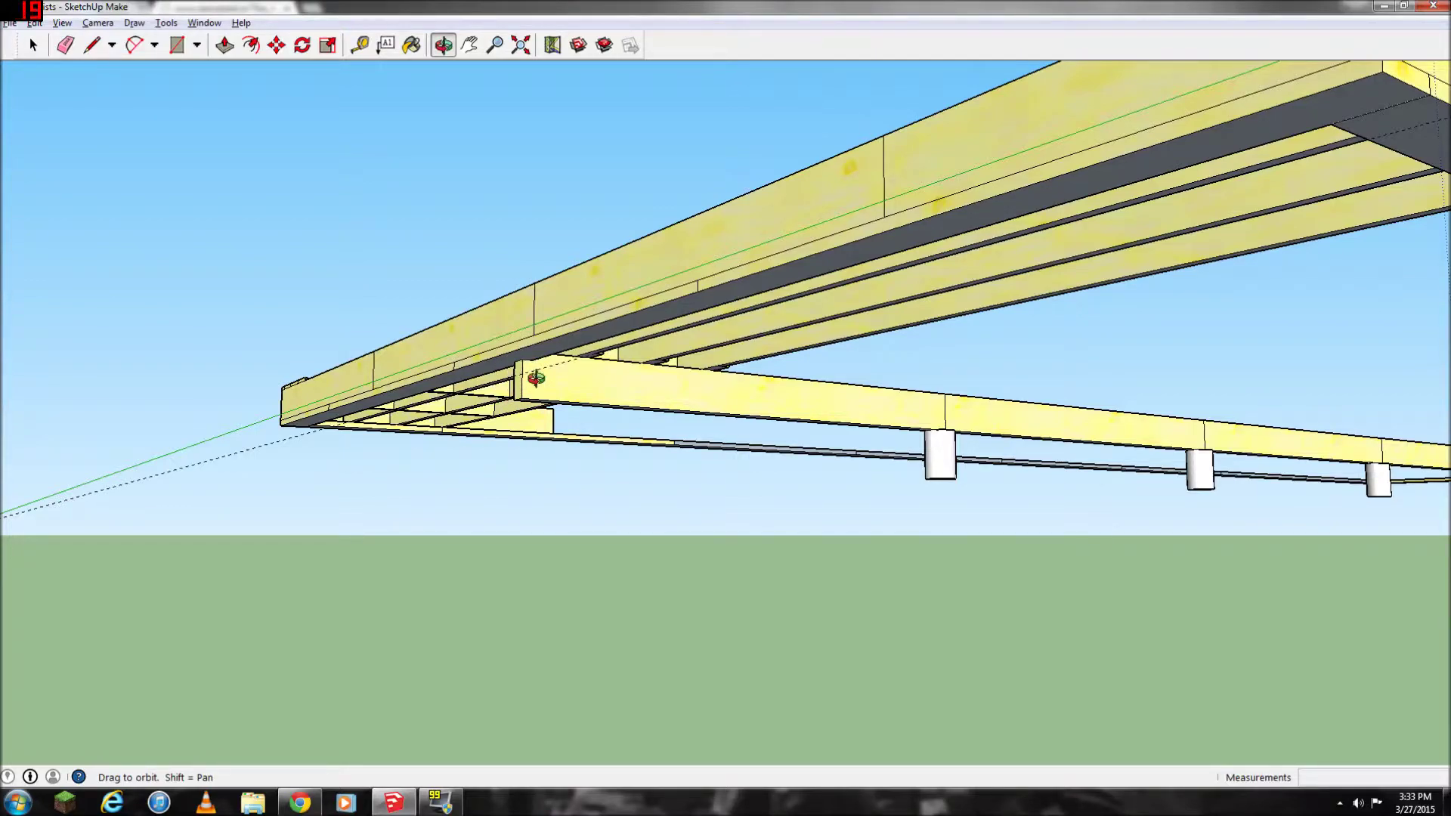
left_click_drag(542, 347, 388, 557)
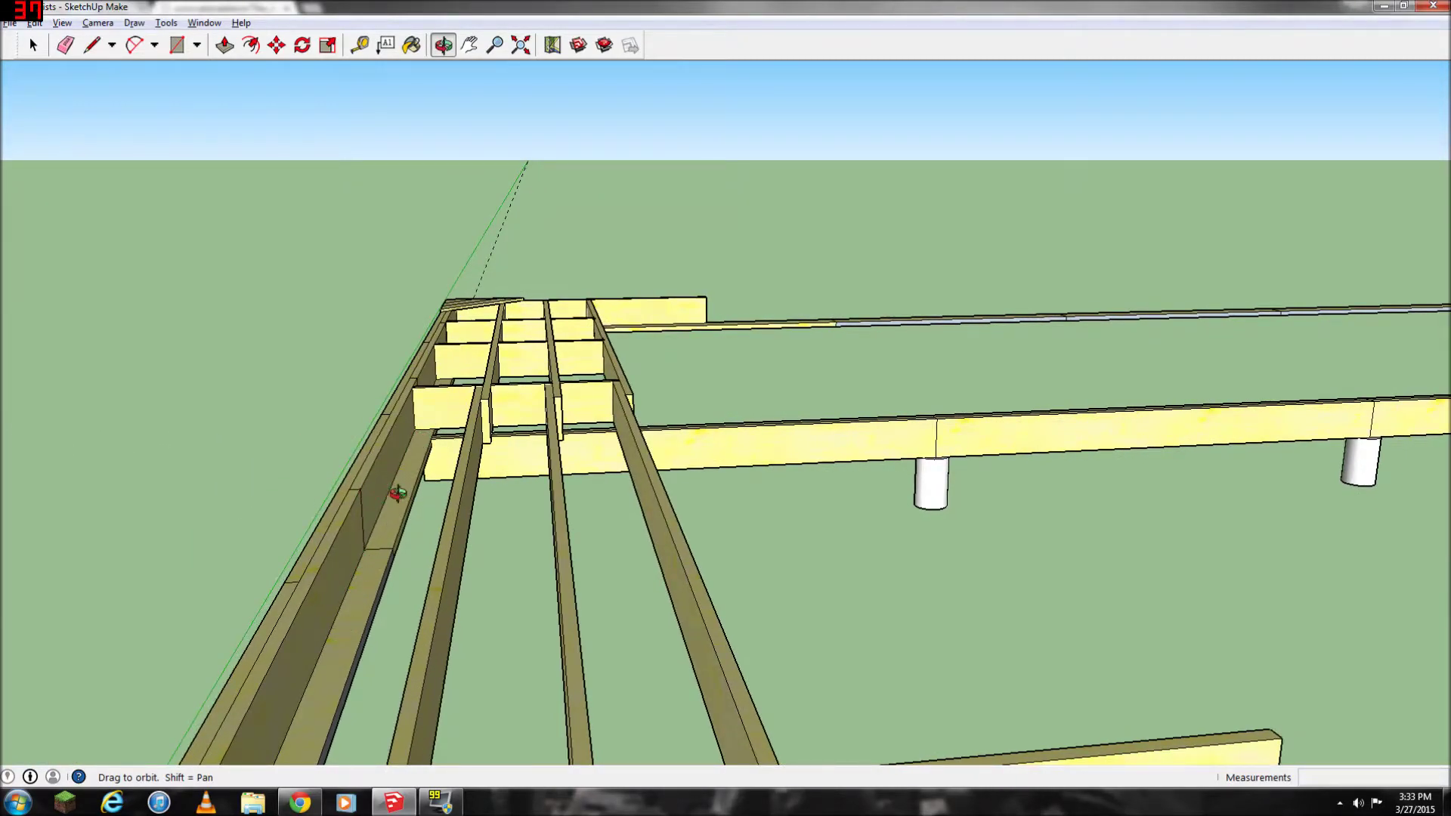
left_click_drag(372, 561, 460, 465)
left_click_drag(629, 471, 658, 605)
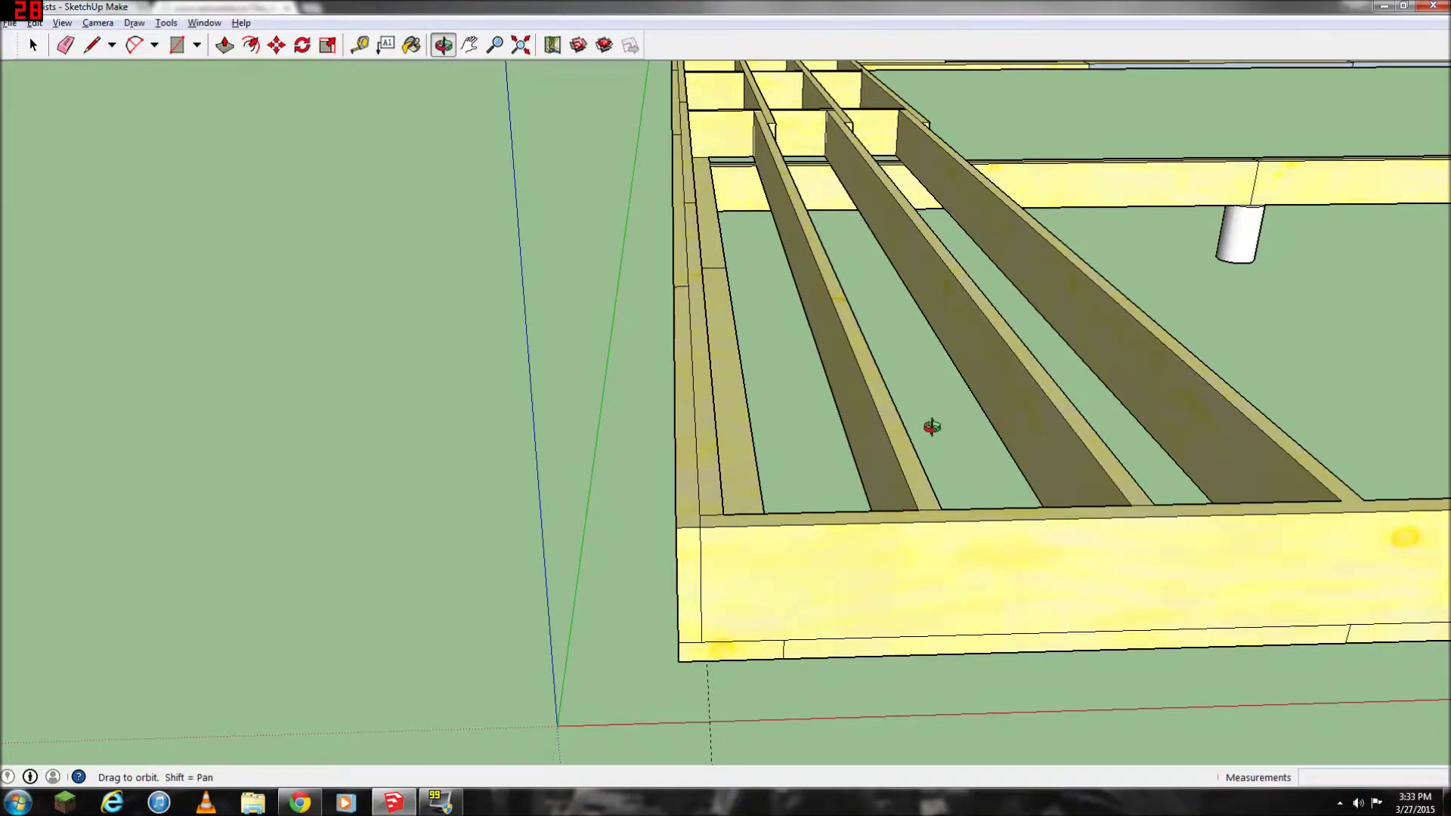
left_click_drag(930, 424, 703, 496)
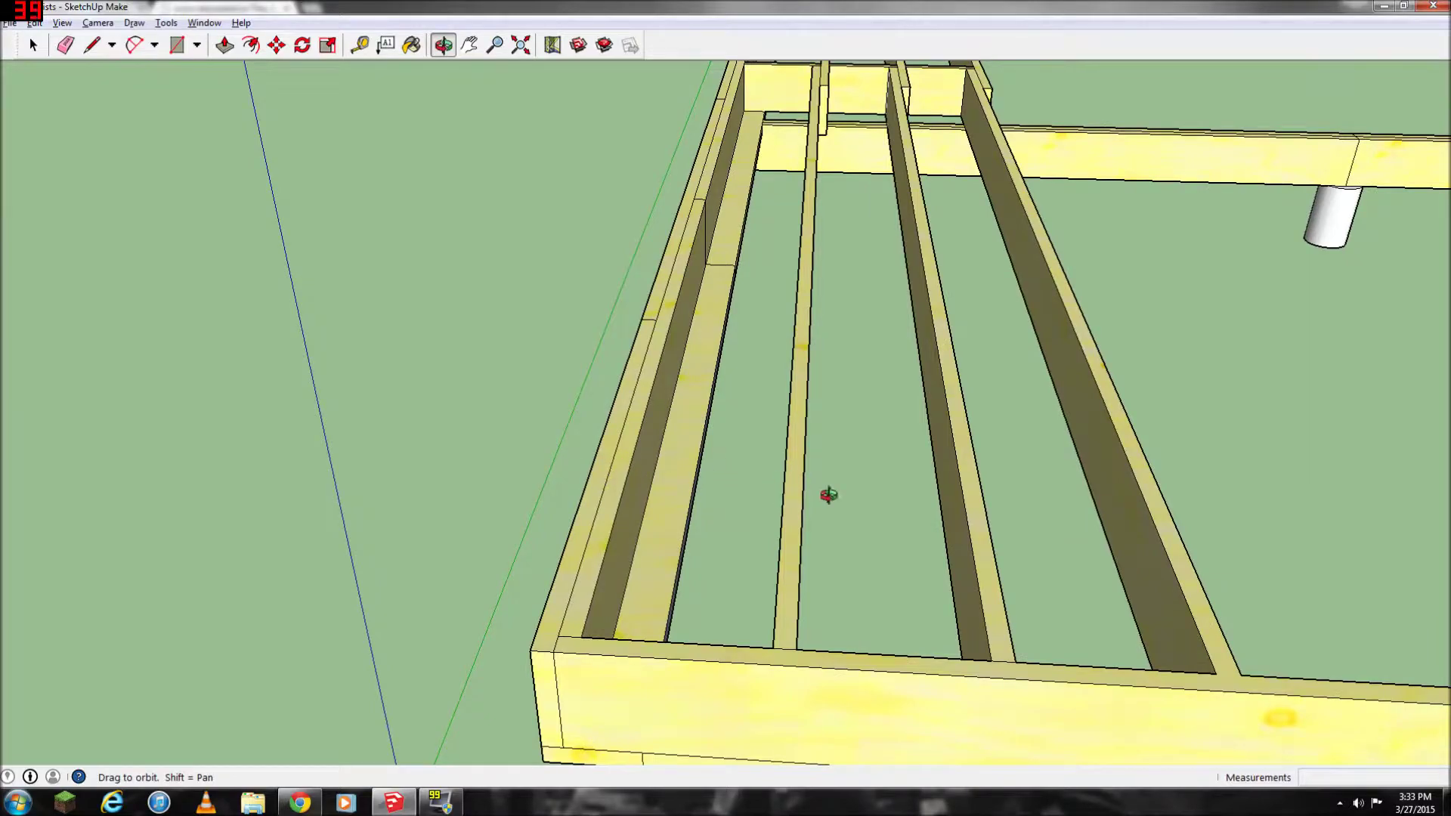
left_click_drag(1101, 327, 1025, 416)
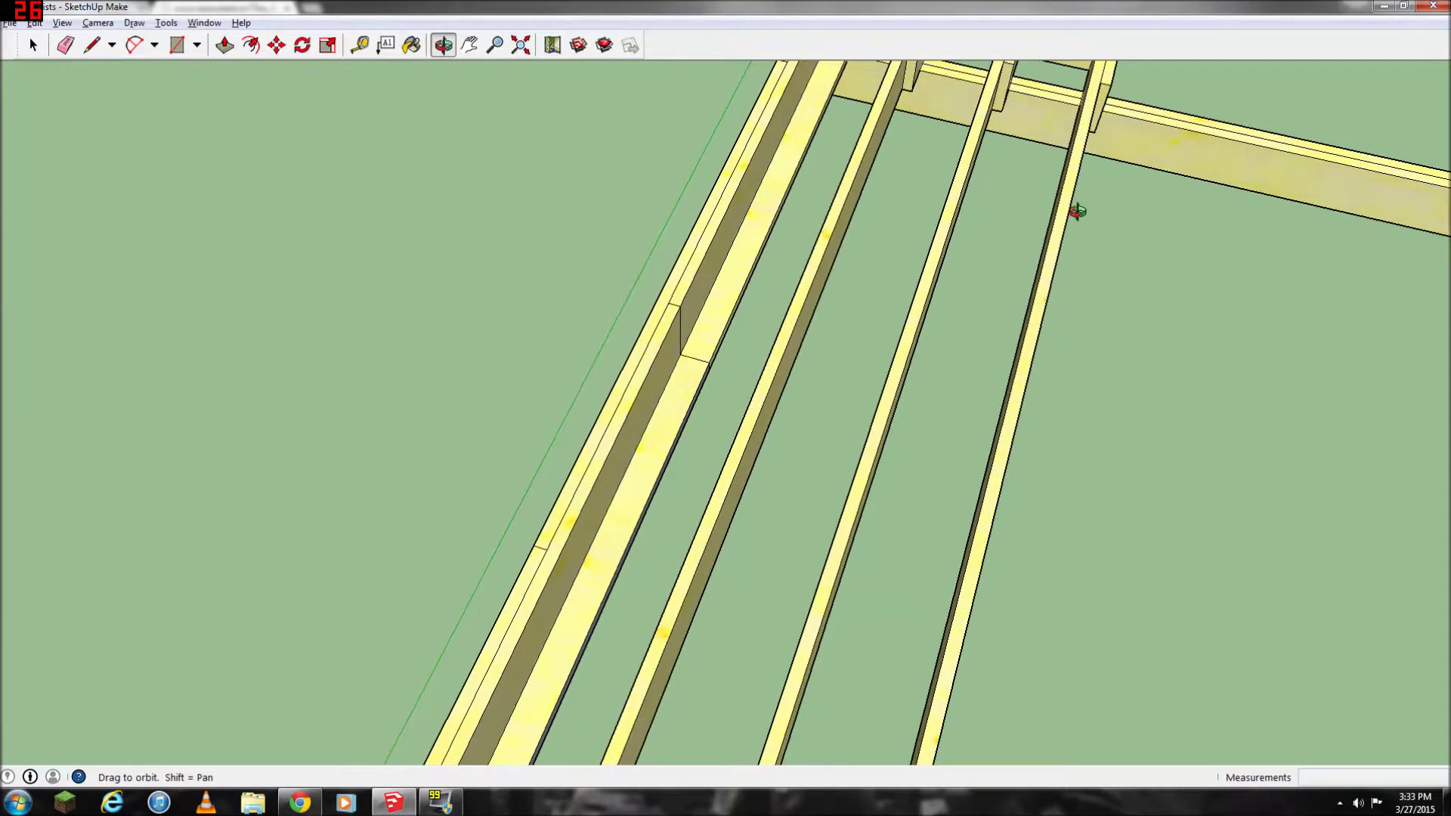
Step: Inspect the overlapping joist ends over the centre beam and the row of bridging beside them
left_click_drag(1076, 212, 684, 345)
left_click_drag(1314, 424, 704, 548)
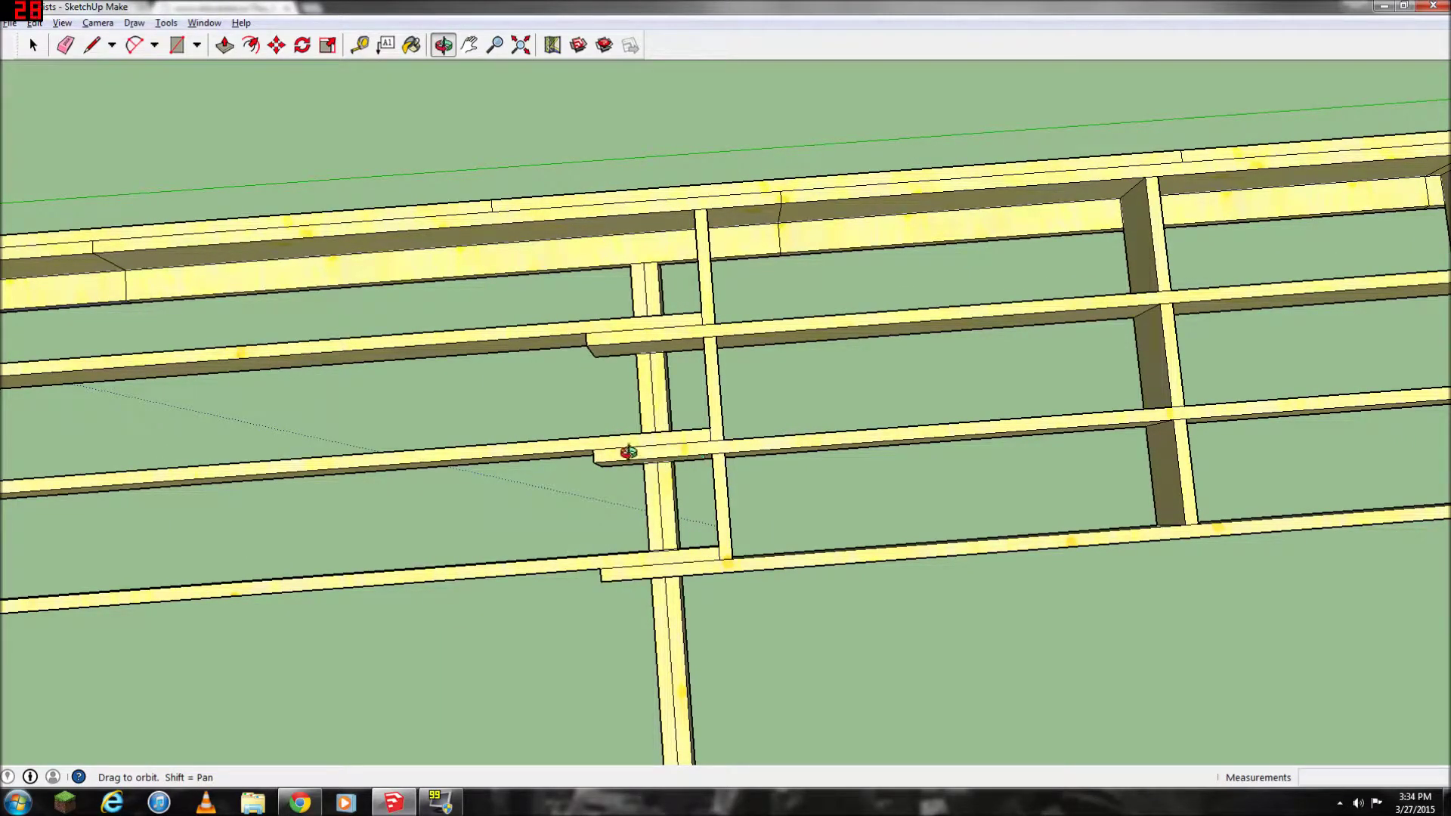
left_click_drag(678, 593, 676, 536)
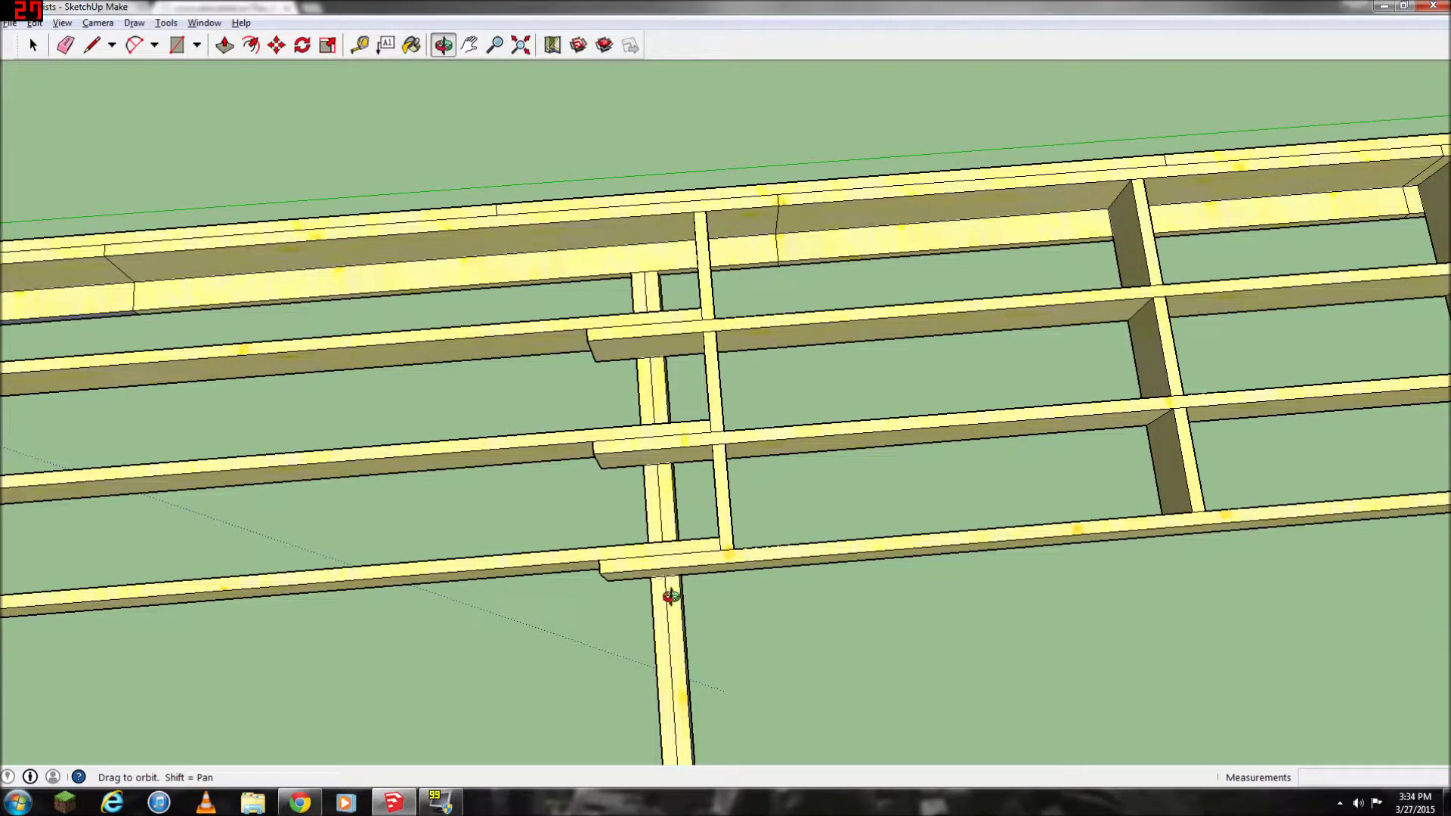
left_click_drag(711, 641, 719, 352)
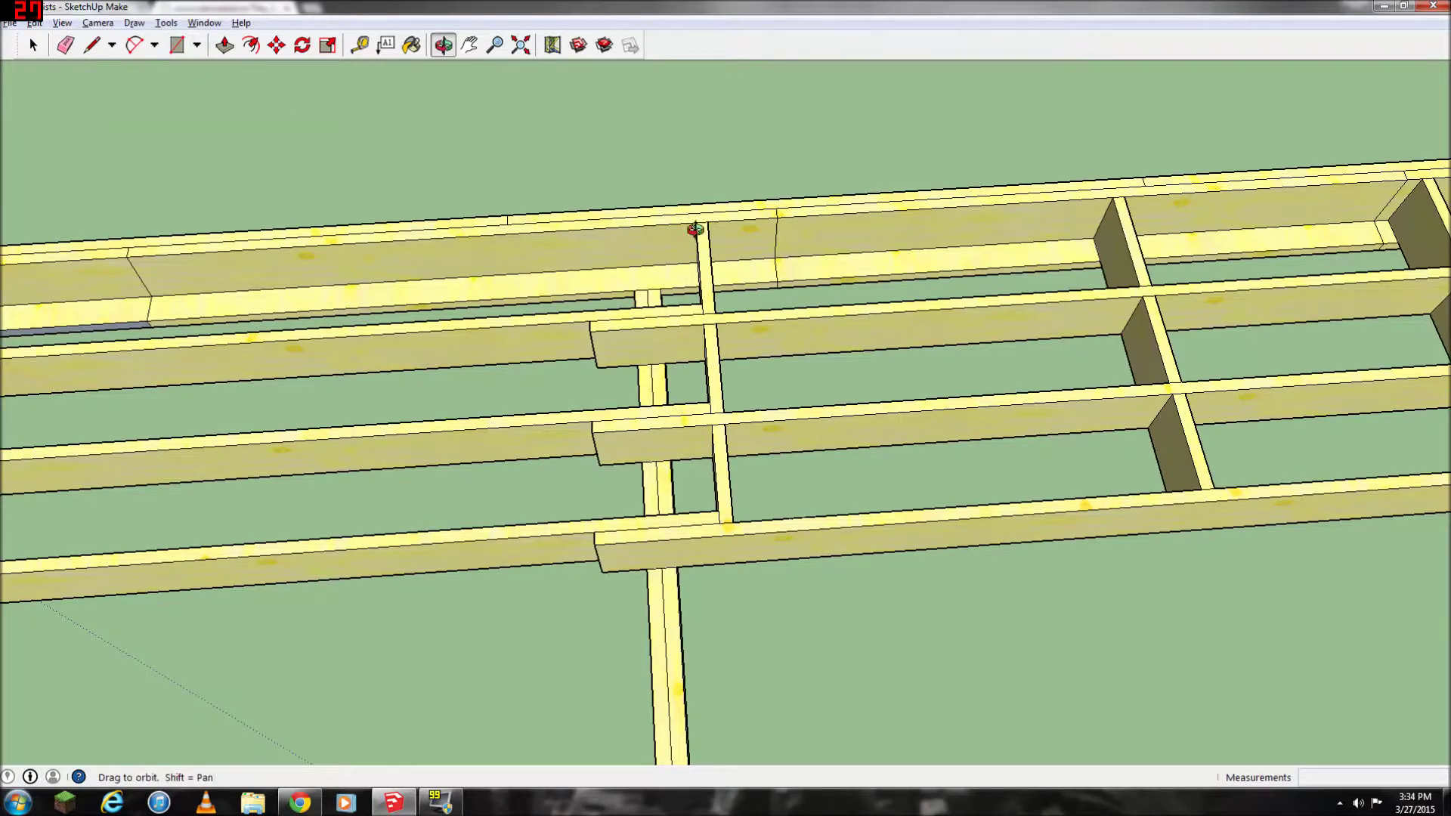
left_click_drag(813, 496, 715, 349)
scroll(1194, 549, "down", 2)
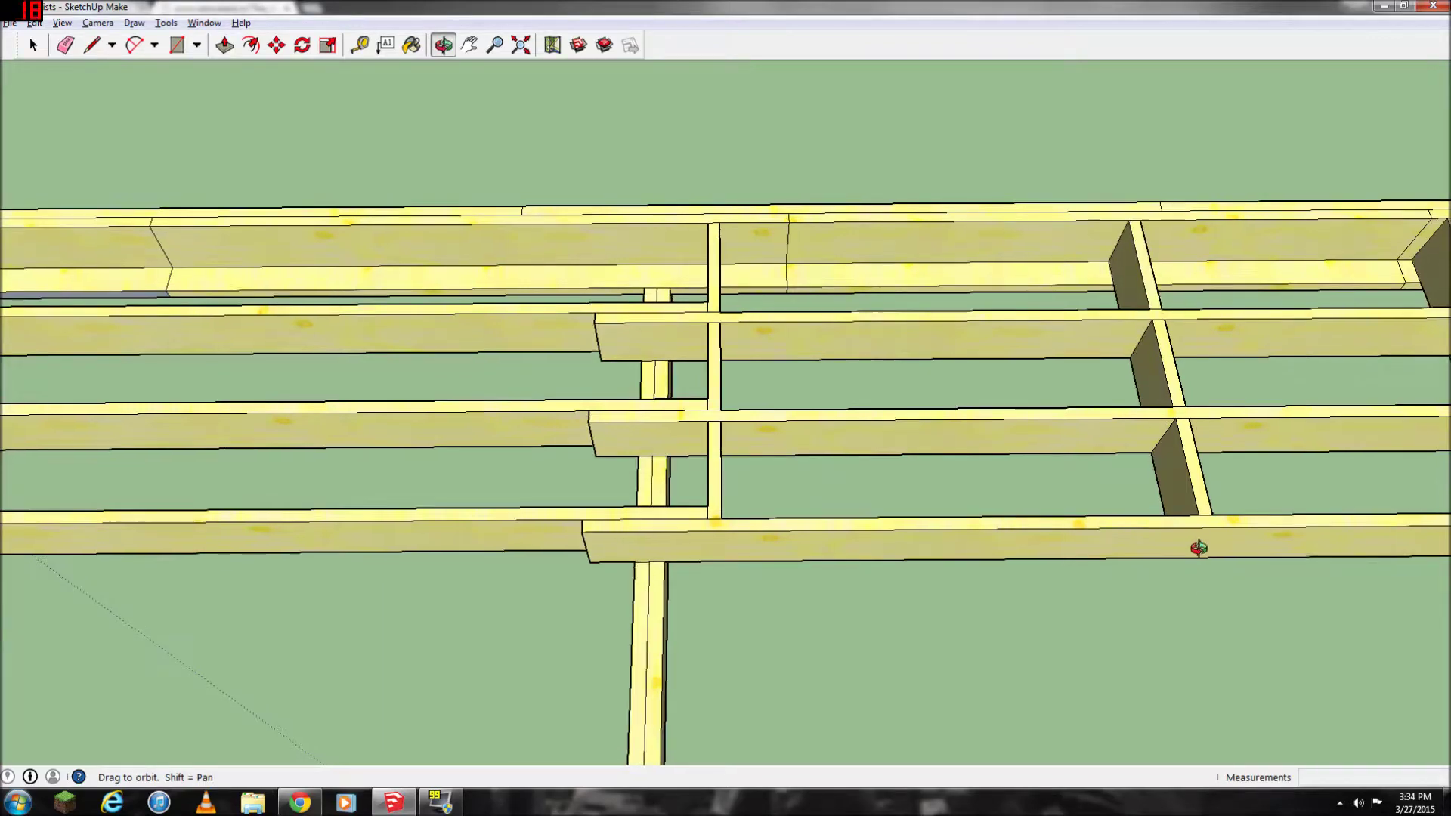
Step: Examine the solid bridging rows between the joists and the diagonal subfloor boards at the frame's corner
scroll(1204, 544, "up", 3)
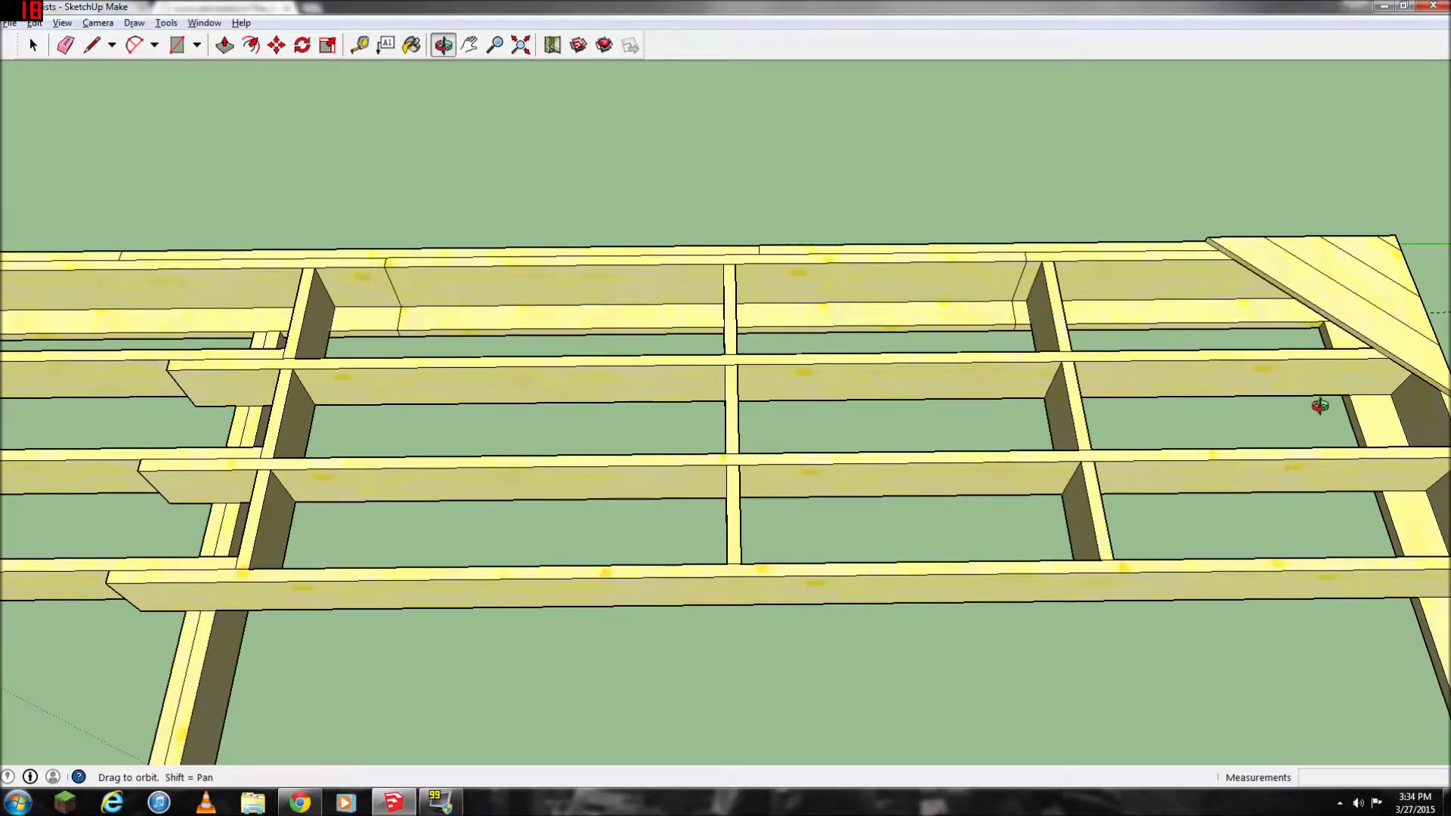
left_click_drag(1320, 405, 1011, 460)
left_click_drag(1270, 643, 1154, 639)
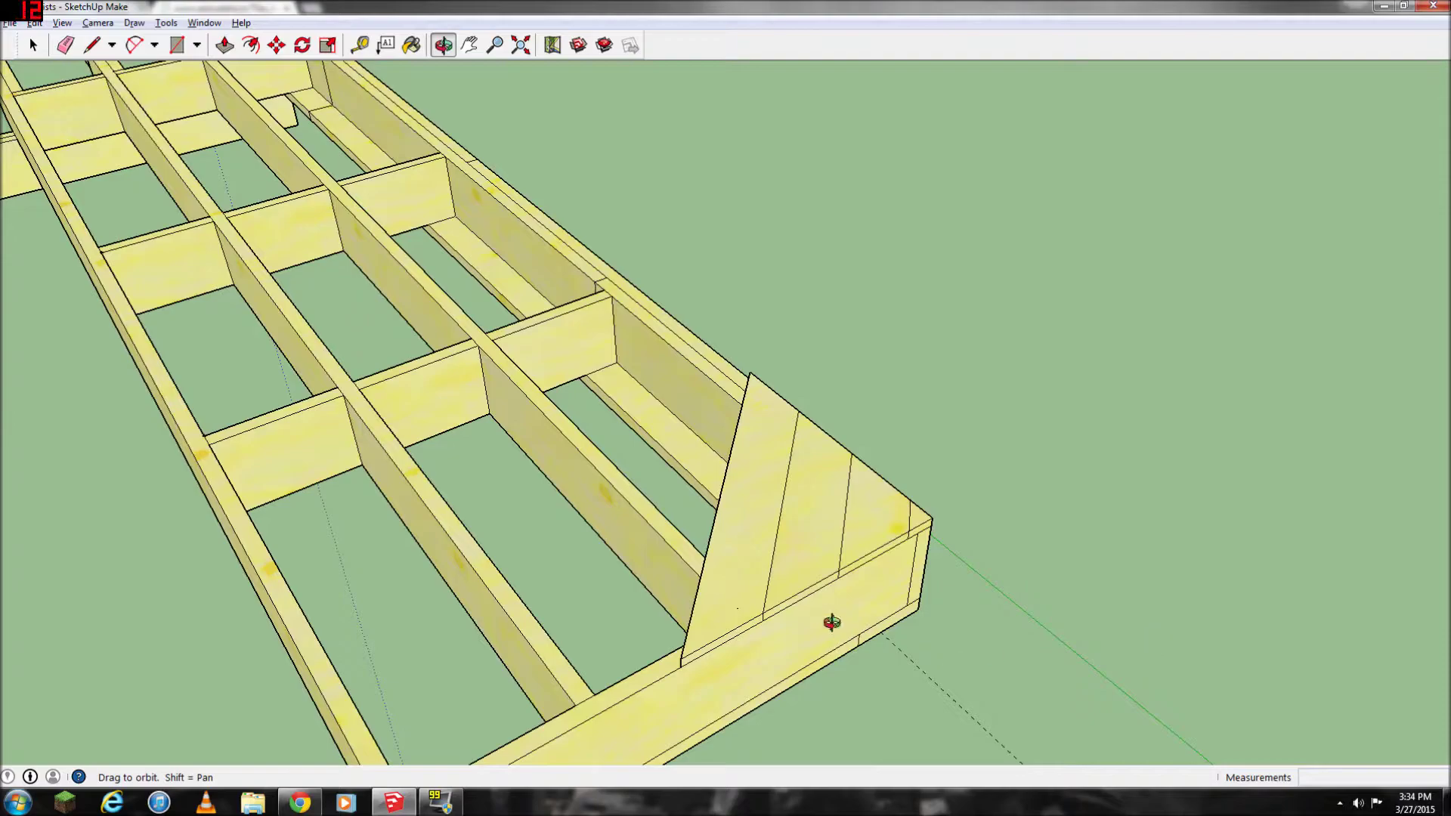
left_click_drag(827, 615, 757, 527)
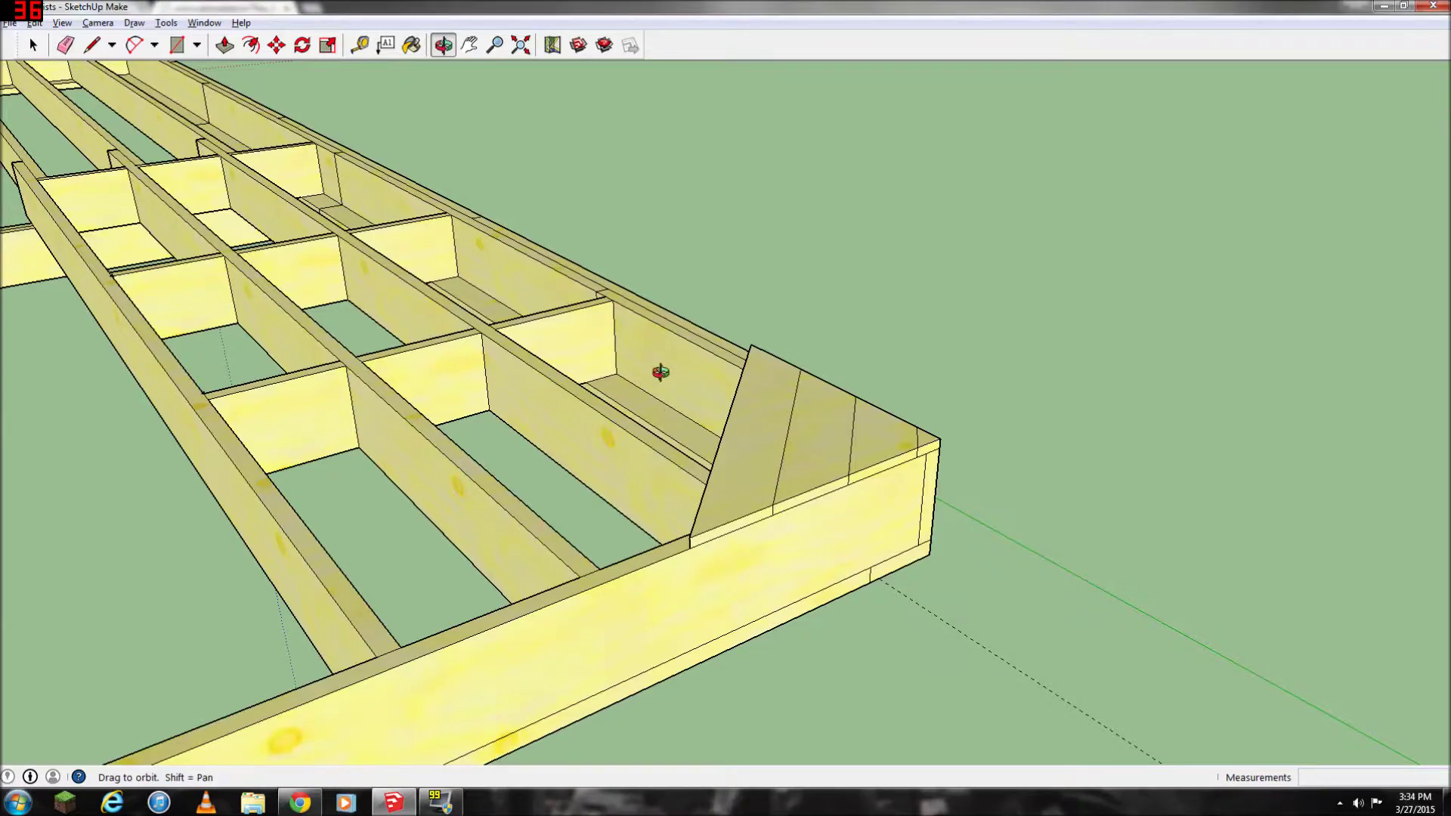
left_click_drag(577, 445, 329, 500)
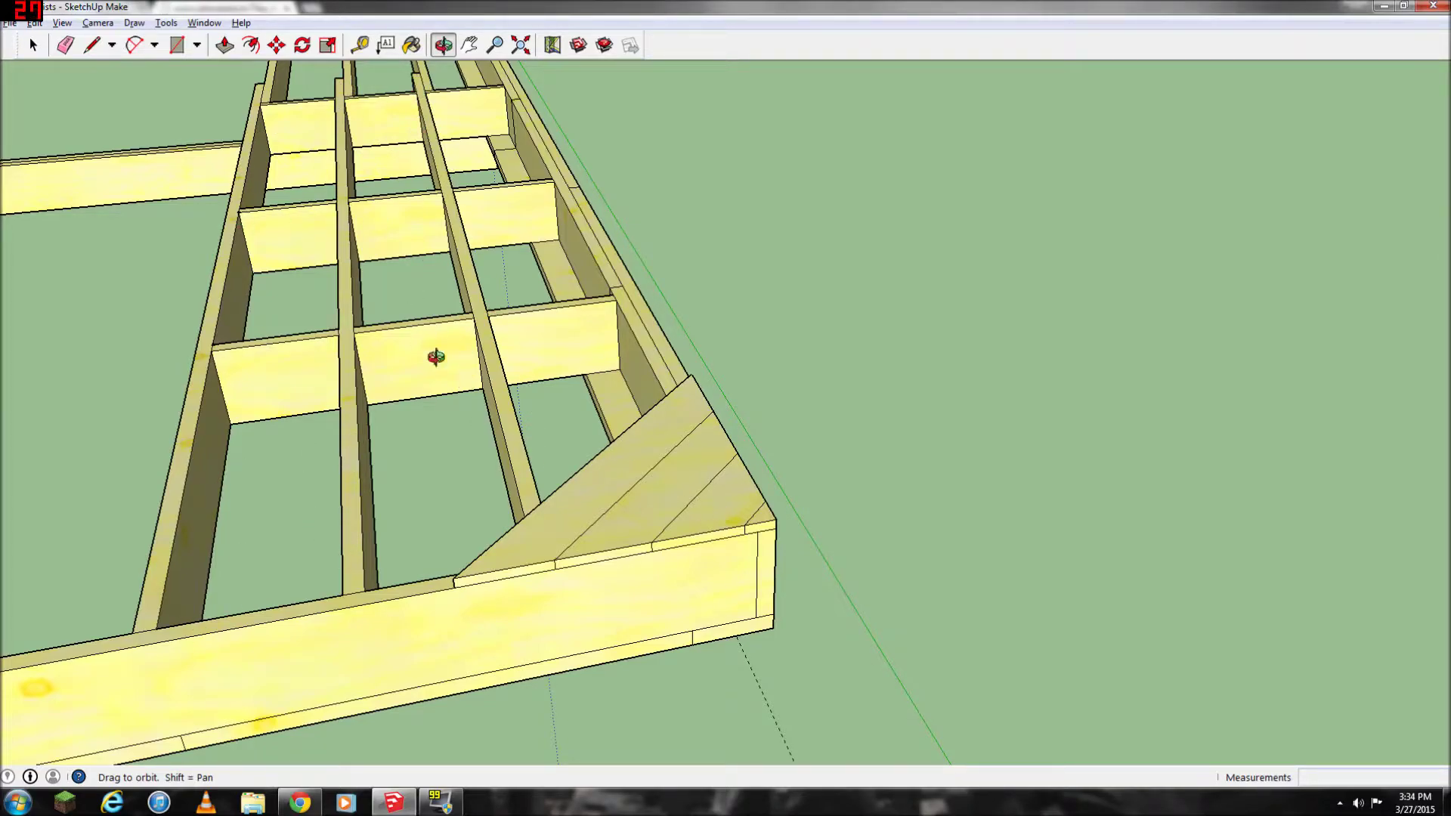
left_click_drag(430, 350, 725, 431)
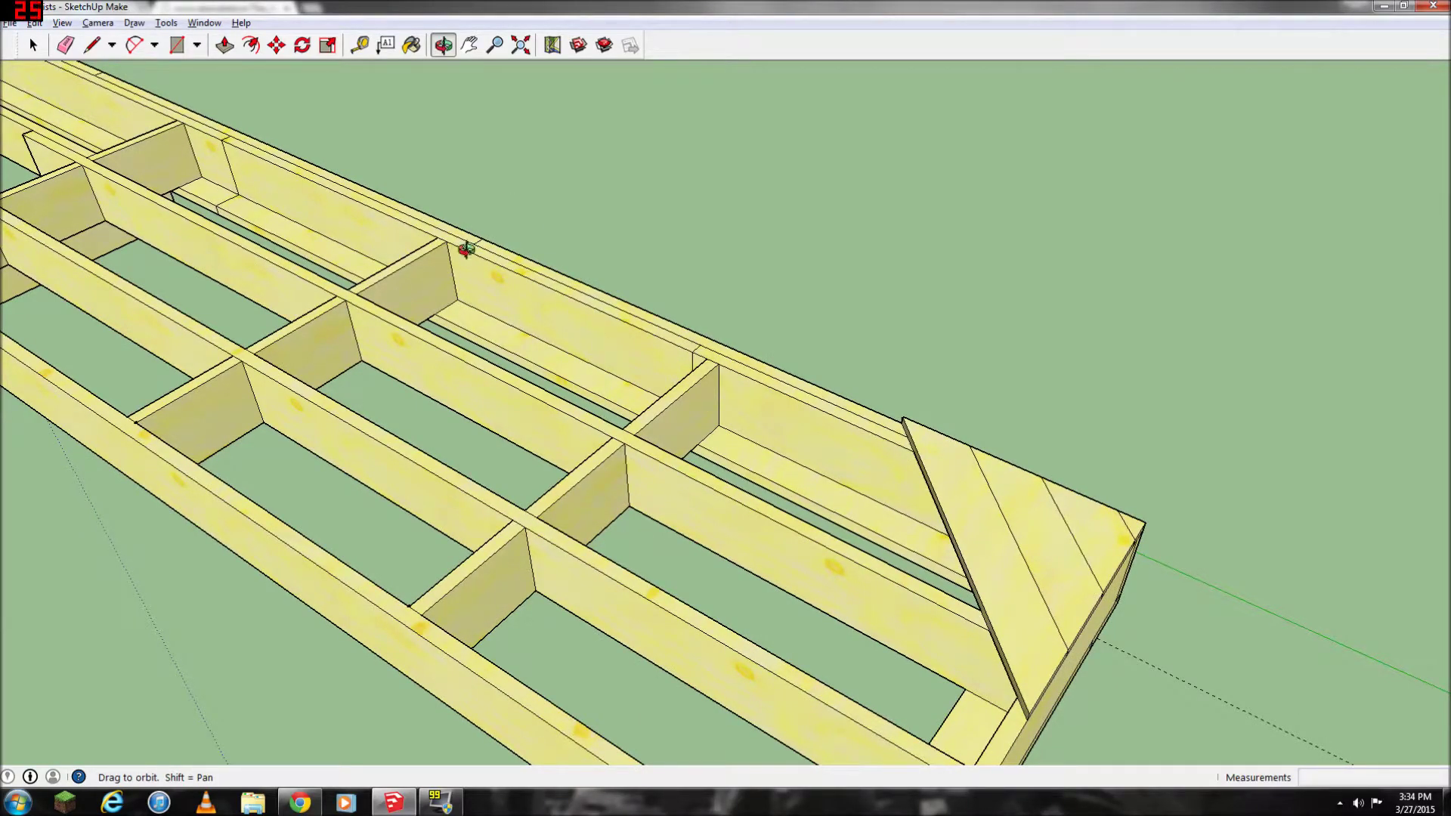
left_click_drag(926, 587, 964, 635)
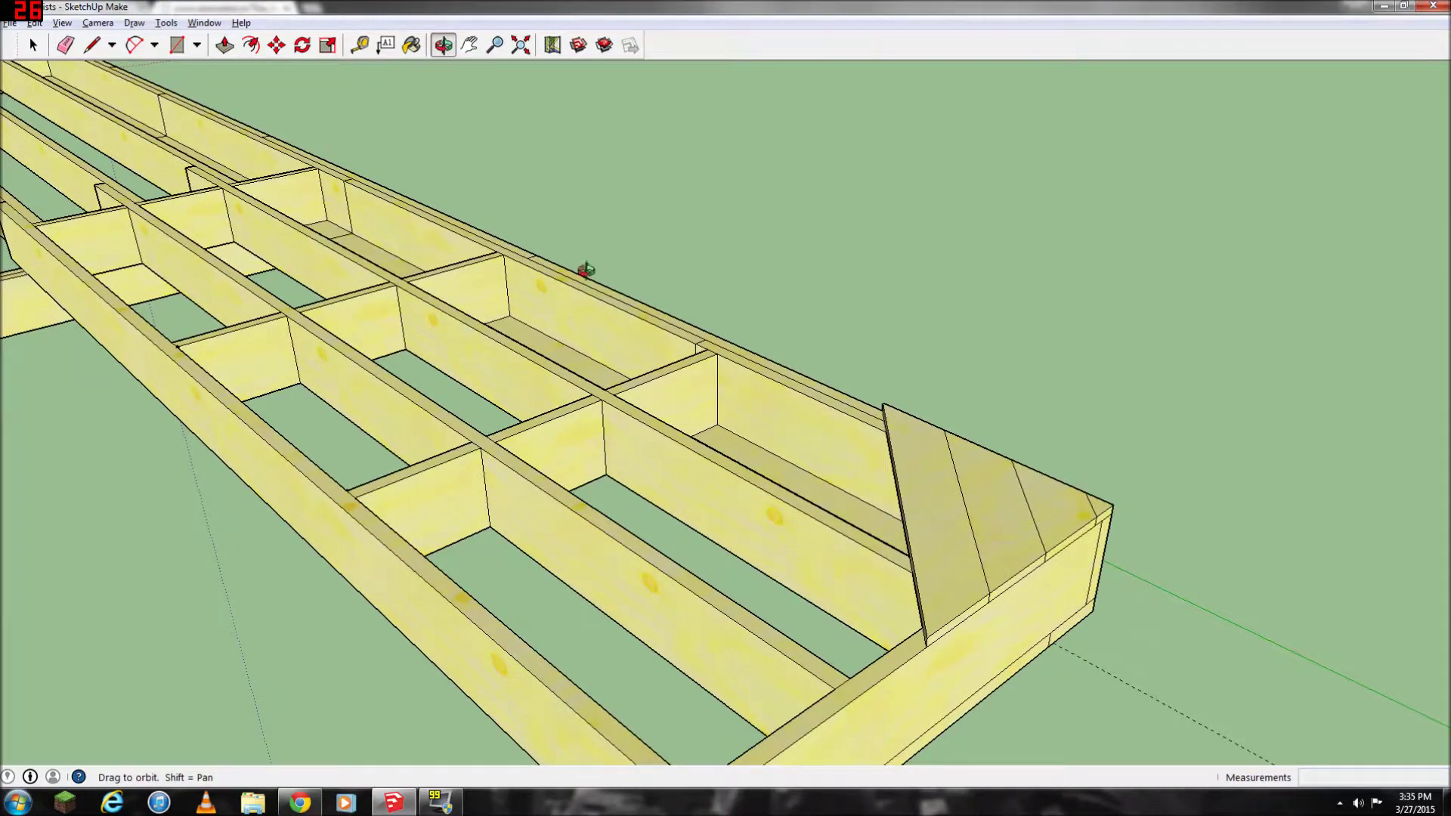
left_click_drag(724, 628, 373, 545)
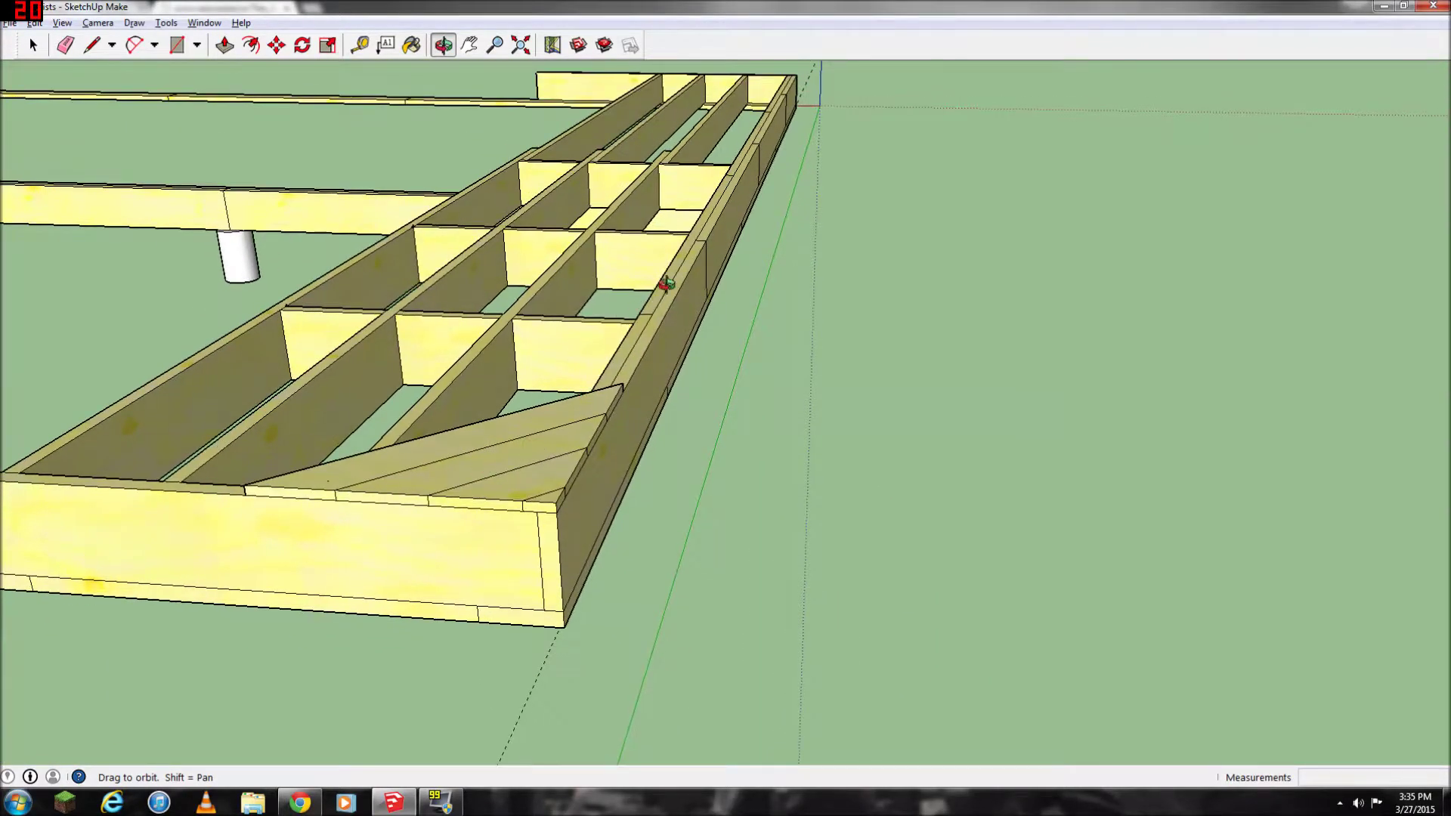
Step: Examine the centre beam along its row of piers, including its segment joints and where it passes under the joists
left_click_drag(640, 295, 567, 288)
mouse_move(583, 202)
left_mouse_down()
mouse_move(594, 181)
mouse_move(587, 214)
left_mouse_up()
left_click_drag(659, 382, 281, 331)
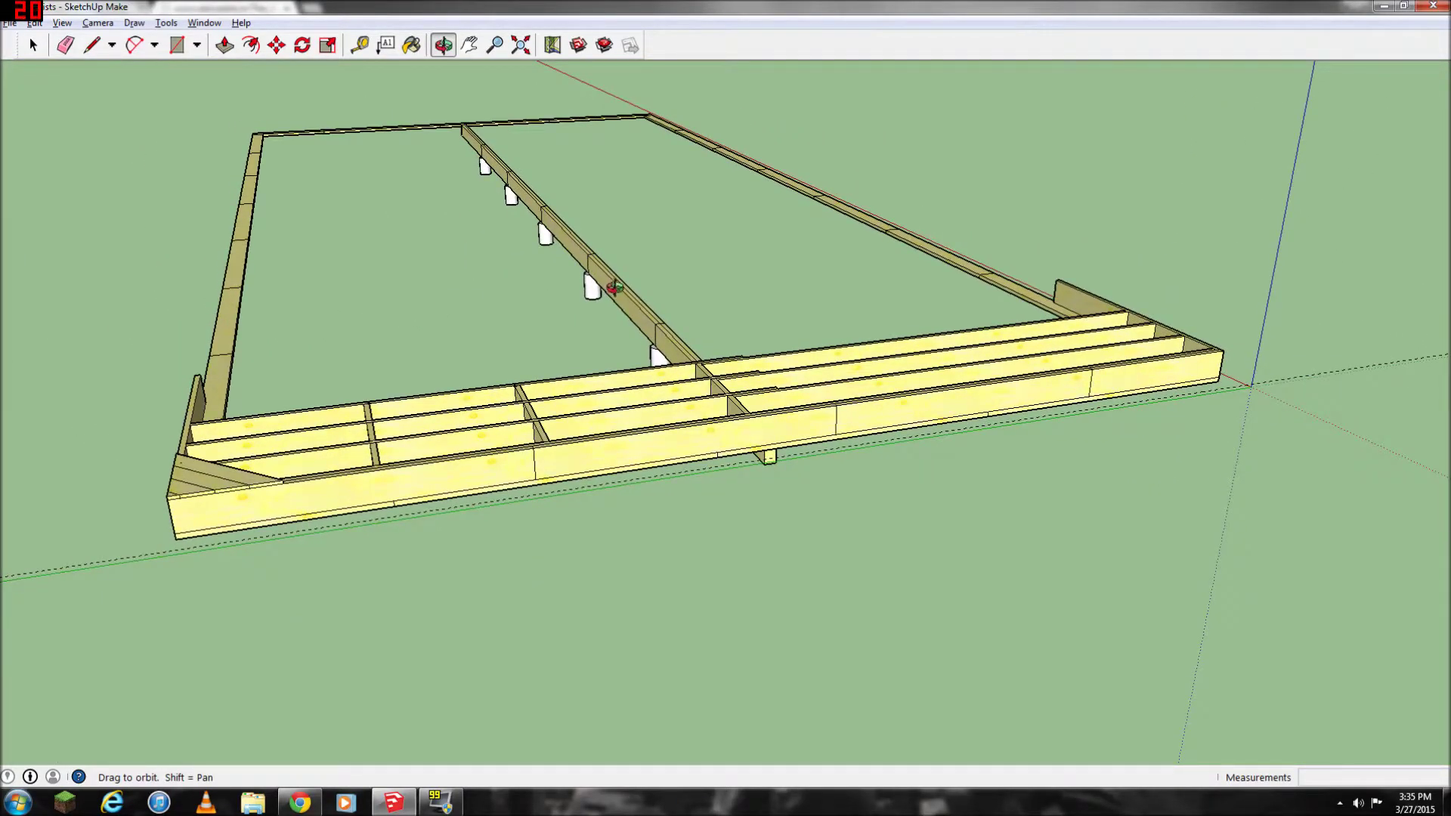
left_click_drag(614, 287, 610, 299)
scroll(698, 420, "up", 5)
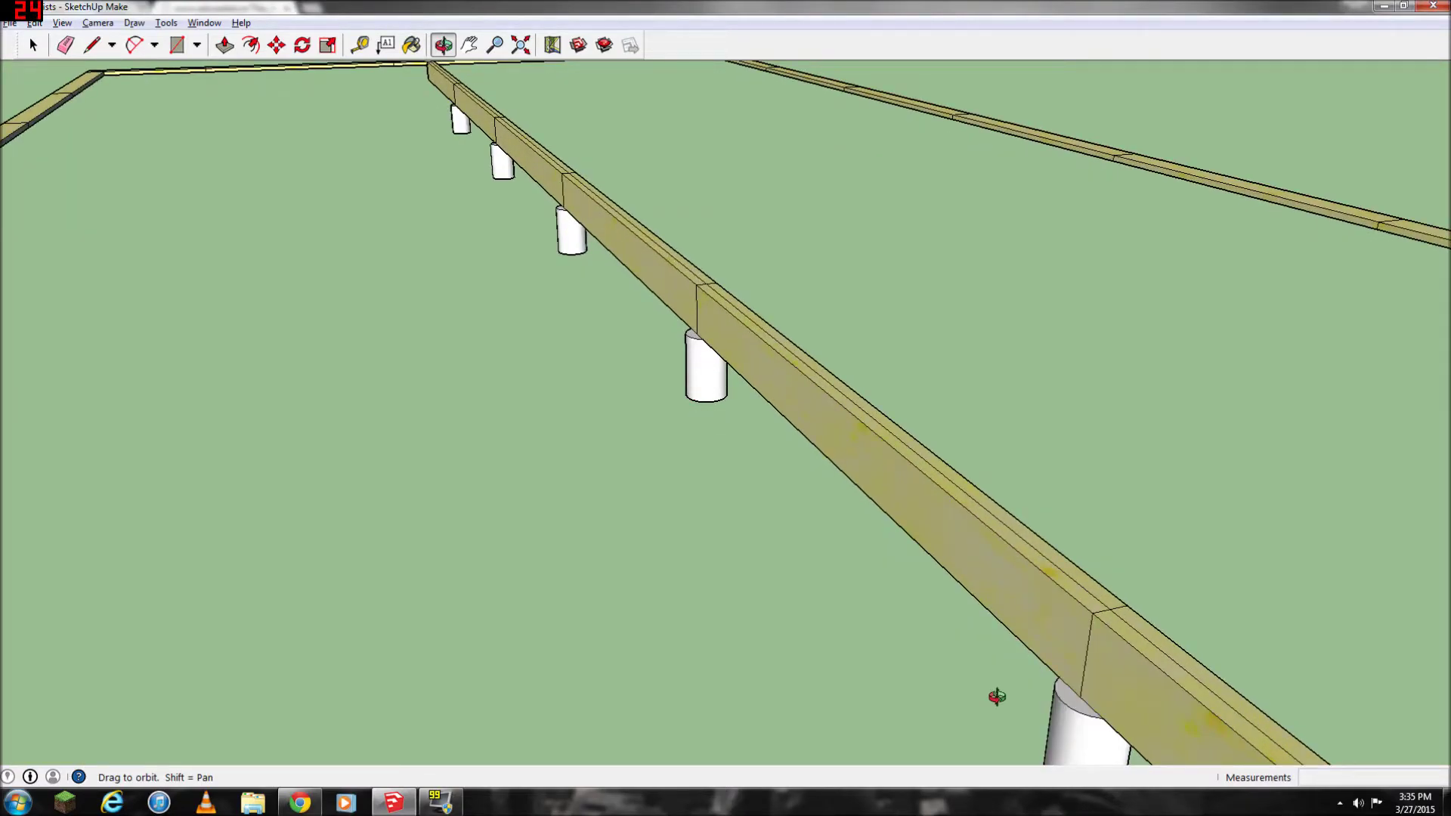
left_click_drag(997, 696, 900, 626)
scroll(910, 628, "down", 5)
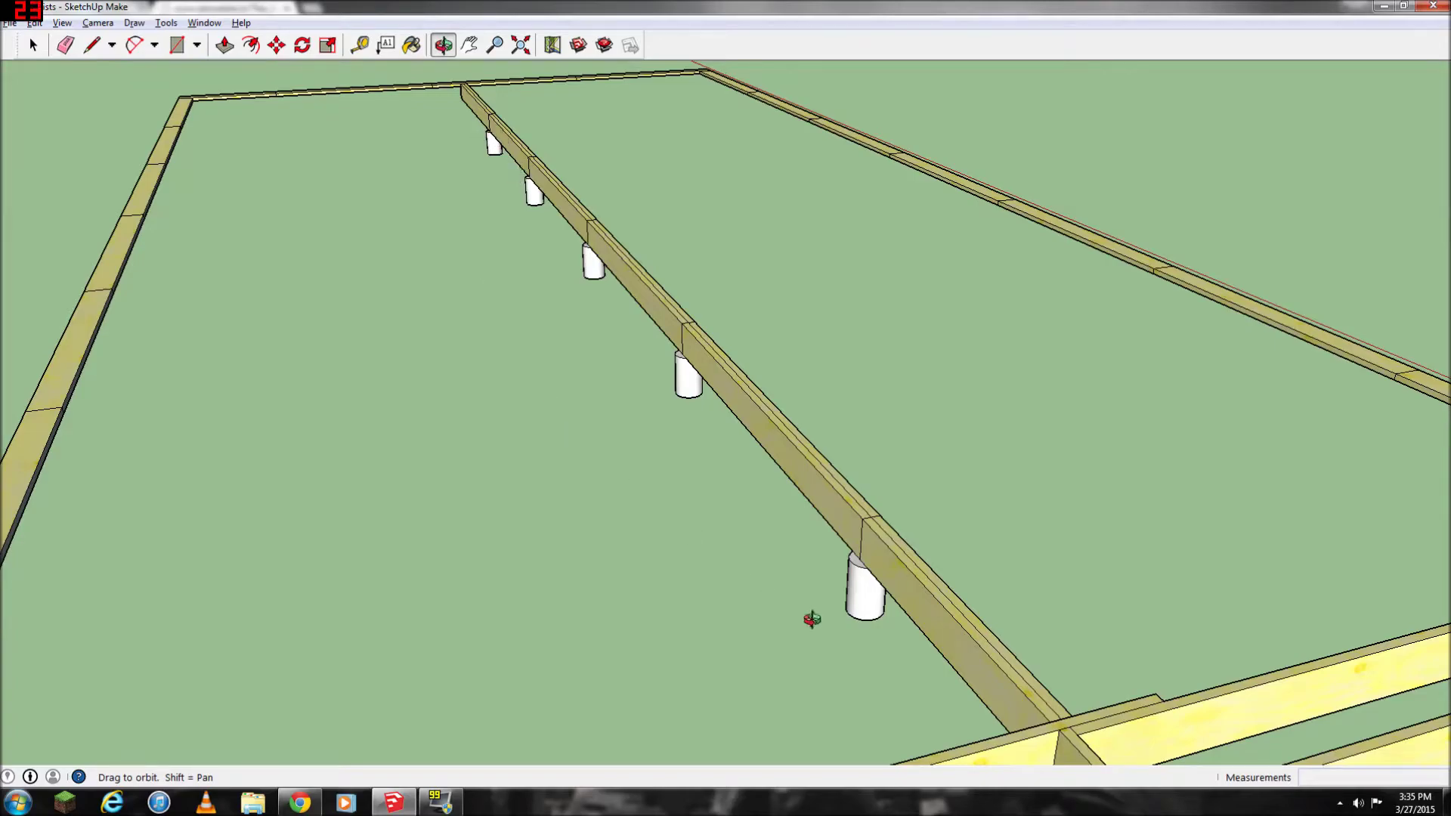
left_click_drag(844, 619, 840, 600)
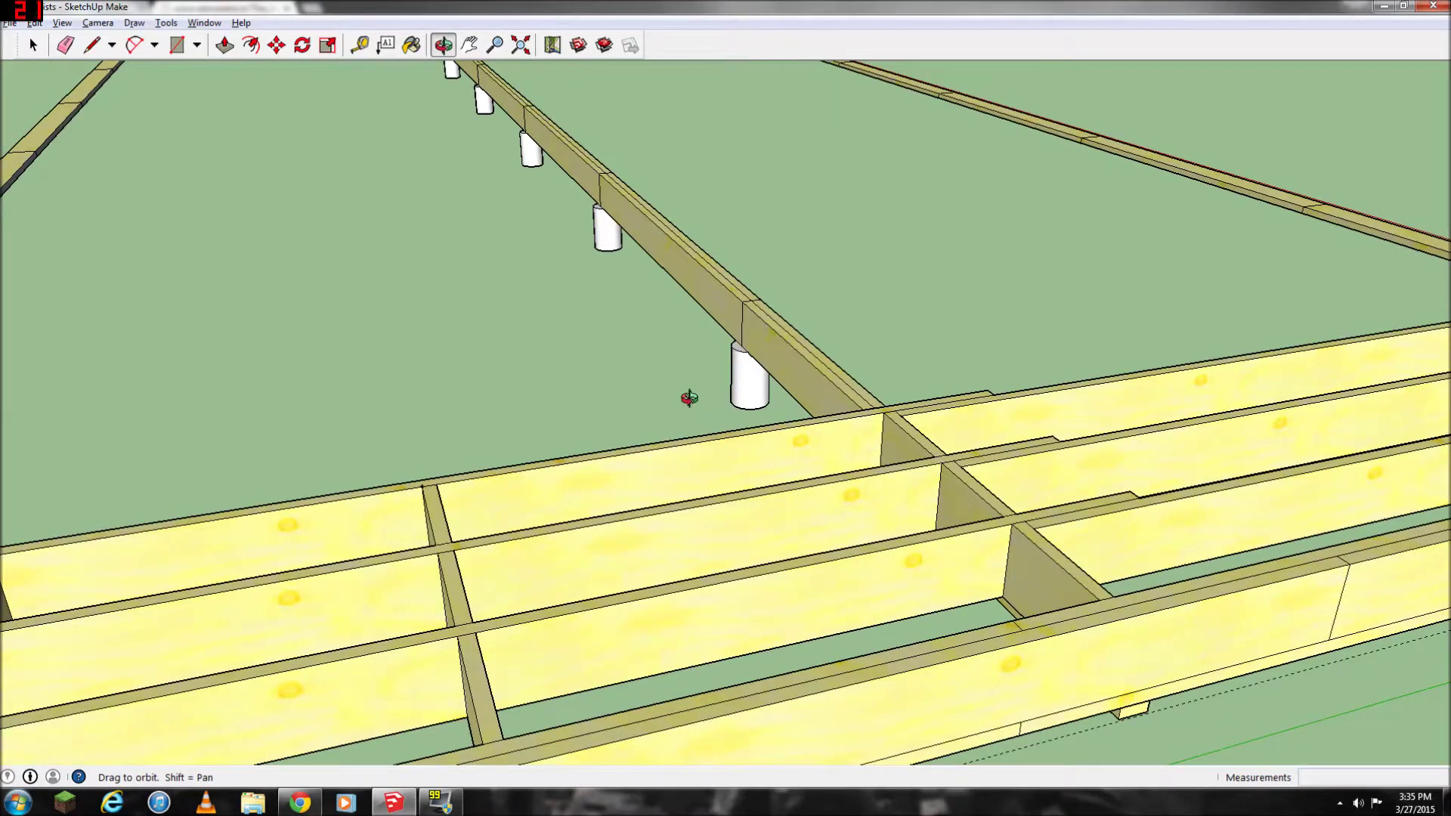
left_click_drag(687, 404, 687, 436)
scroll(687, 423, "down", 5)
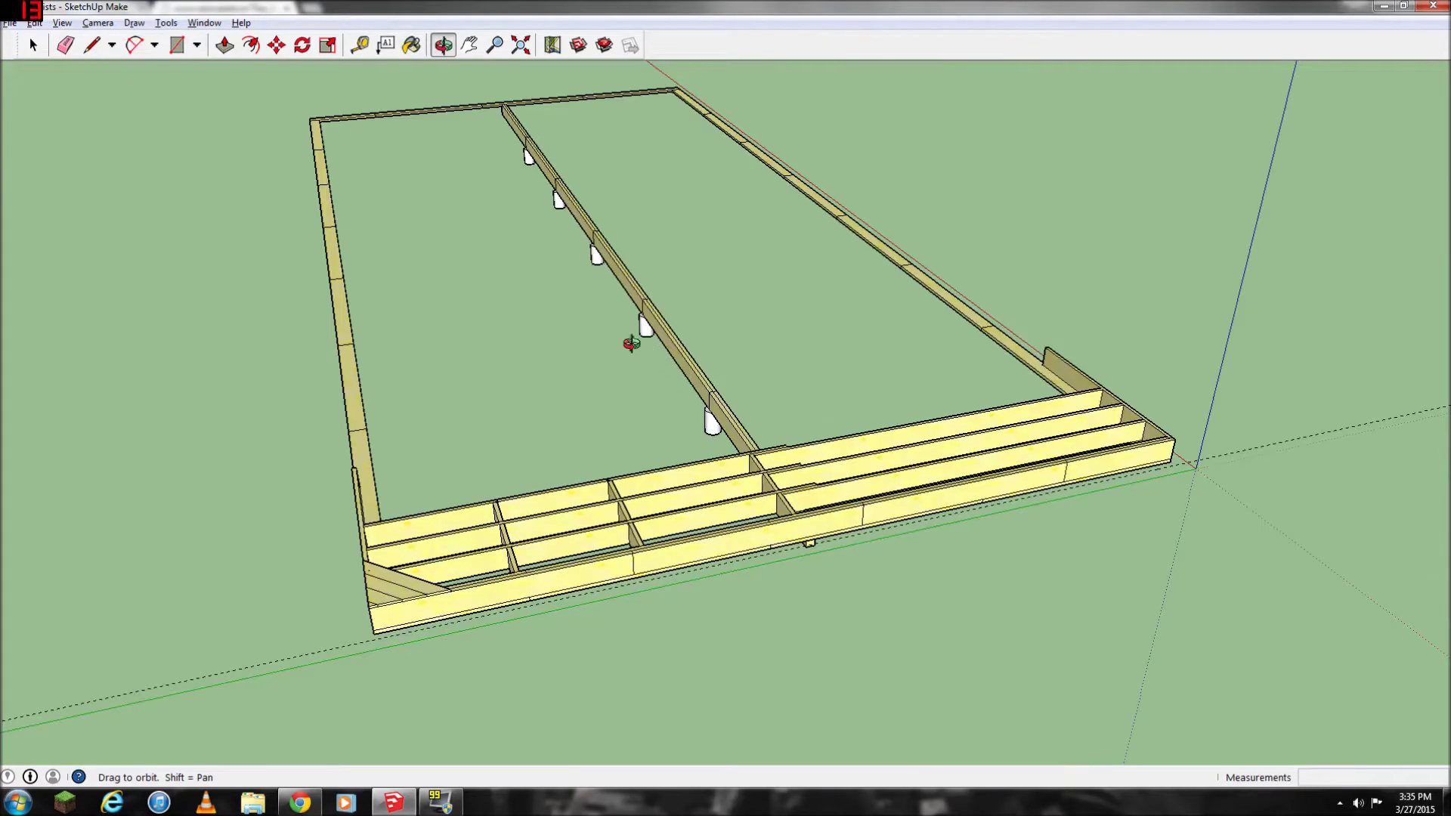
Step: Review the whole floor frame, comparing the perimeter sills, the centre beam and the joist bays with their bridging rows
left_click_drag(630, 344, 680, 344)
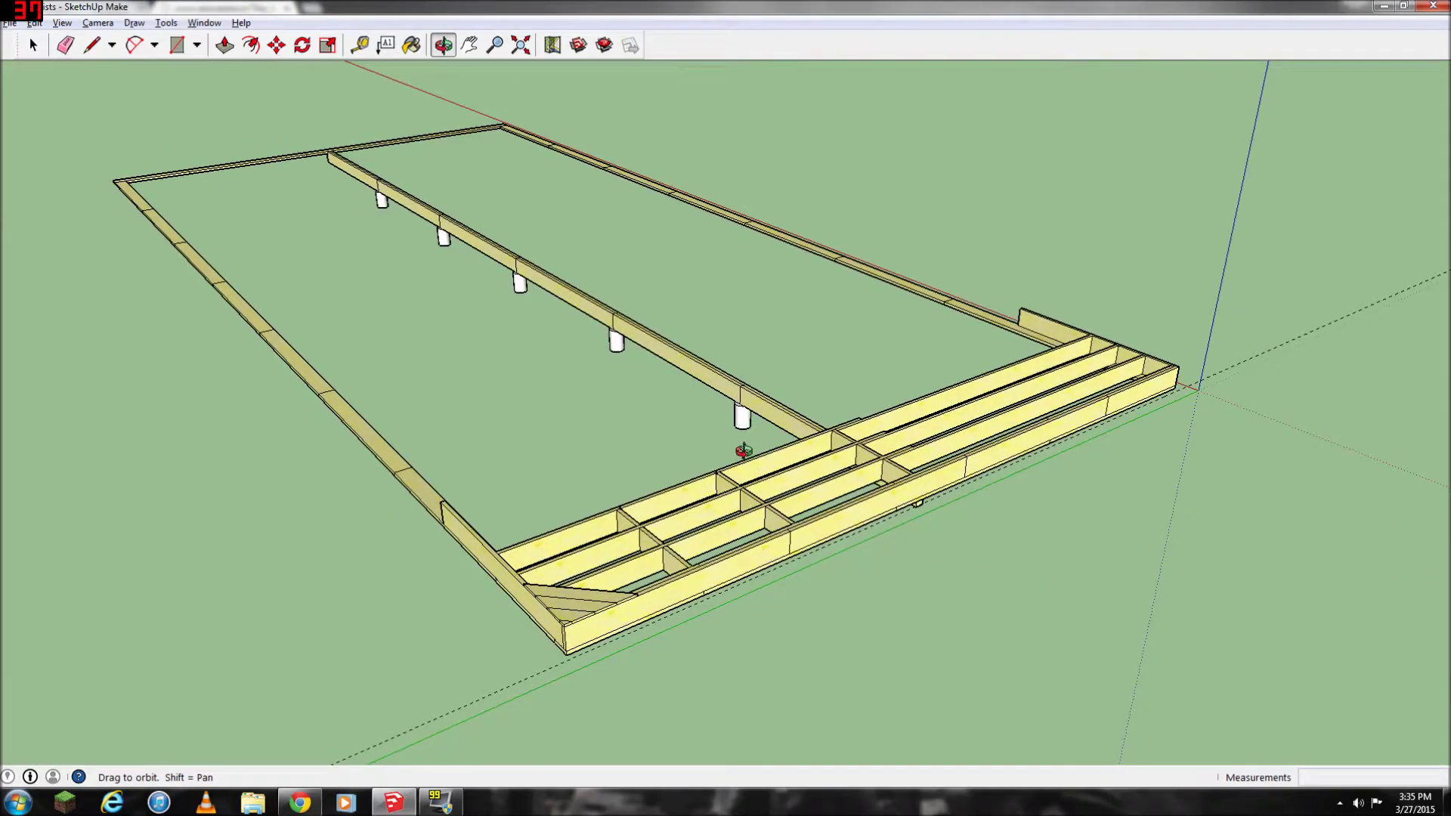
left_click_drag(727, 397, 702, 387)
mouse_move(544, 296)
left_mouse_down()
mouse_move(713, 327)
mouse_move(429, 342)
mouse_move(347, 324)
mouse_move(382, 292)
mouse_move(572, 297)
left_mouse_up()
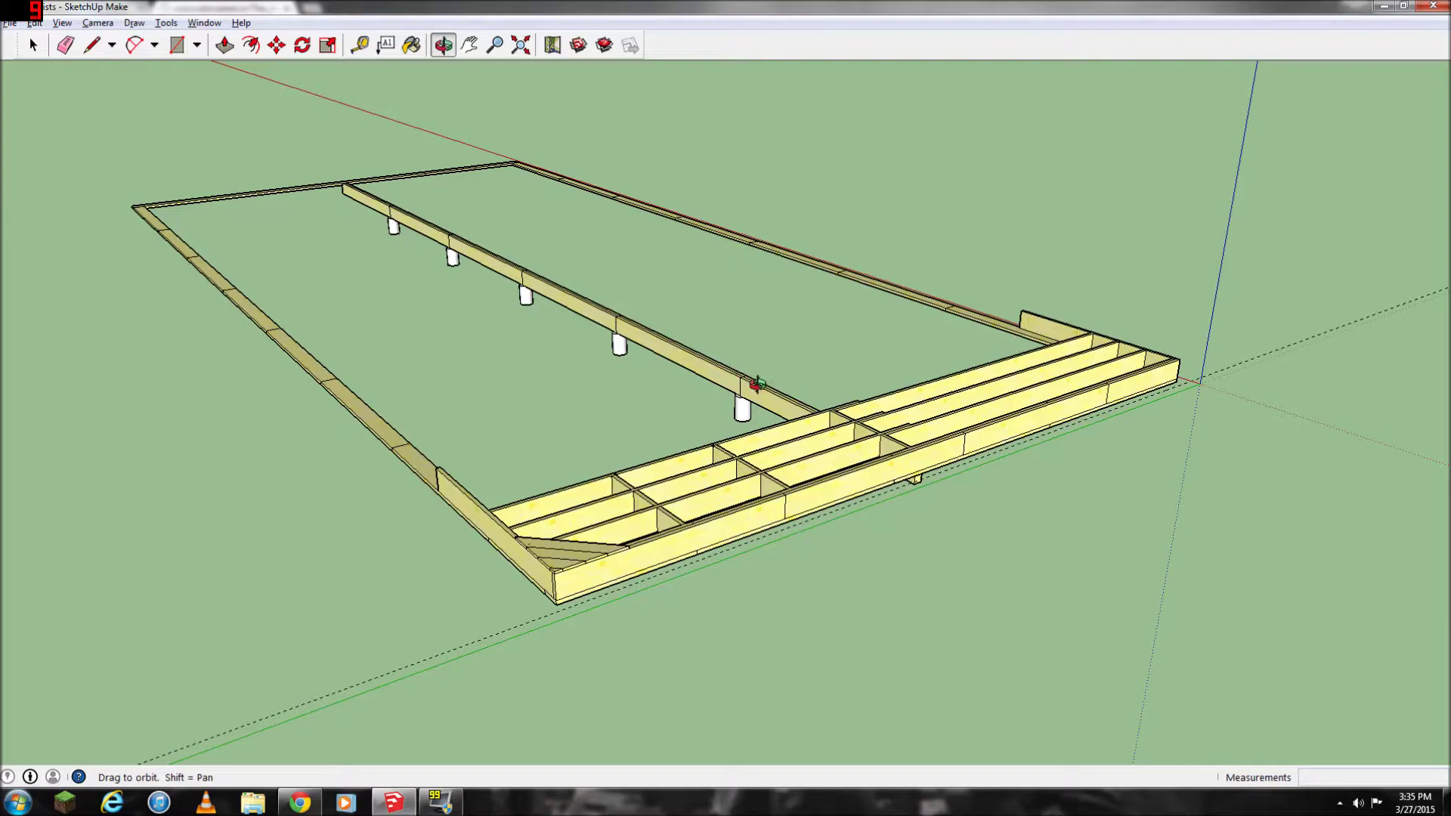
left_click_drag(757, 385, 807, 485)
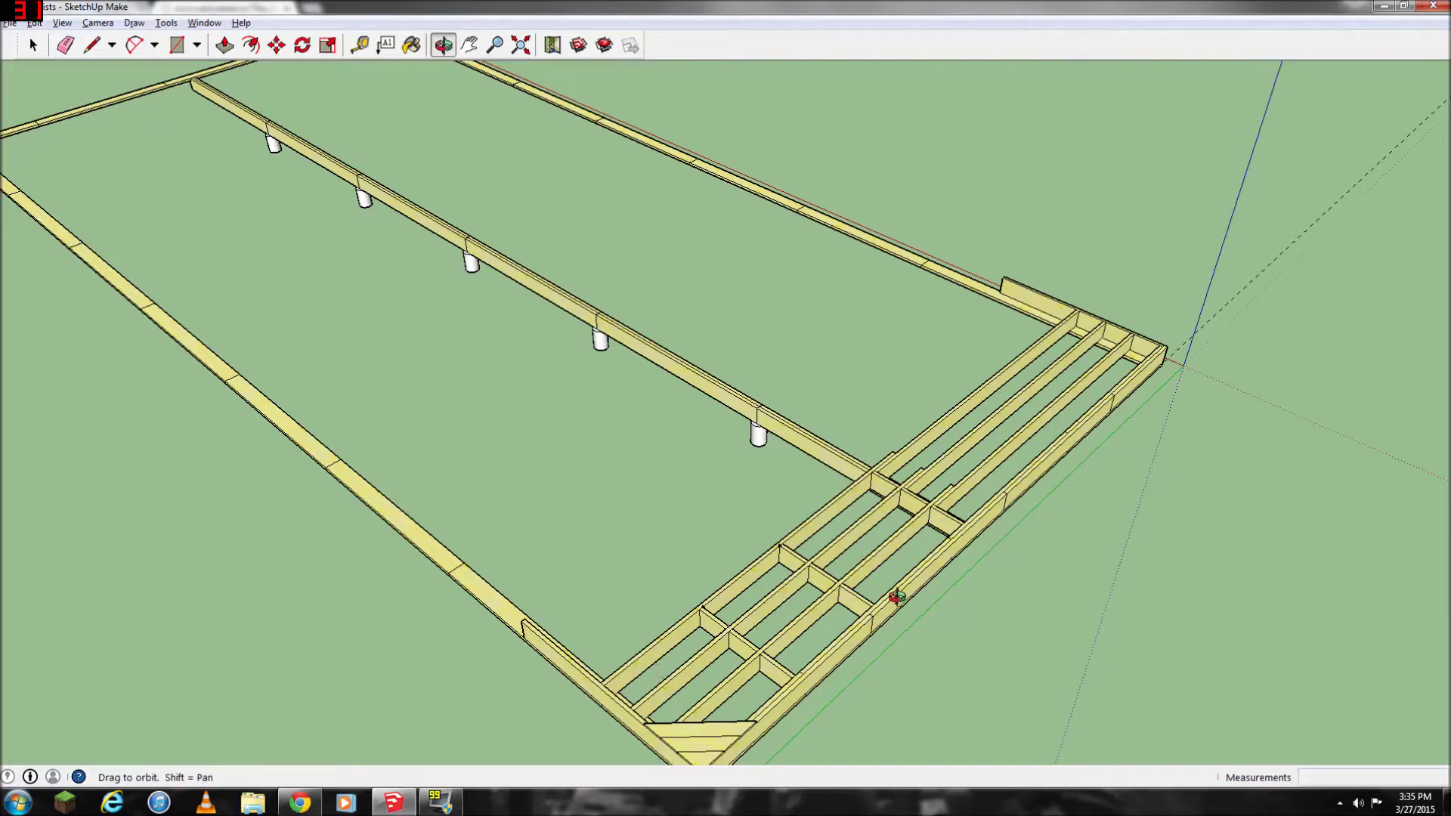
left_click_drag(894, 612, 751, 572)
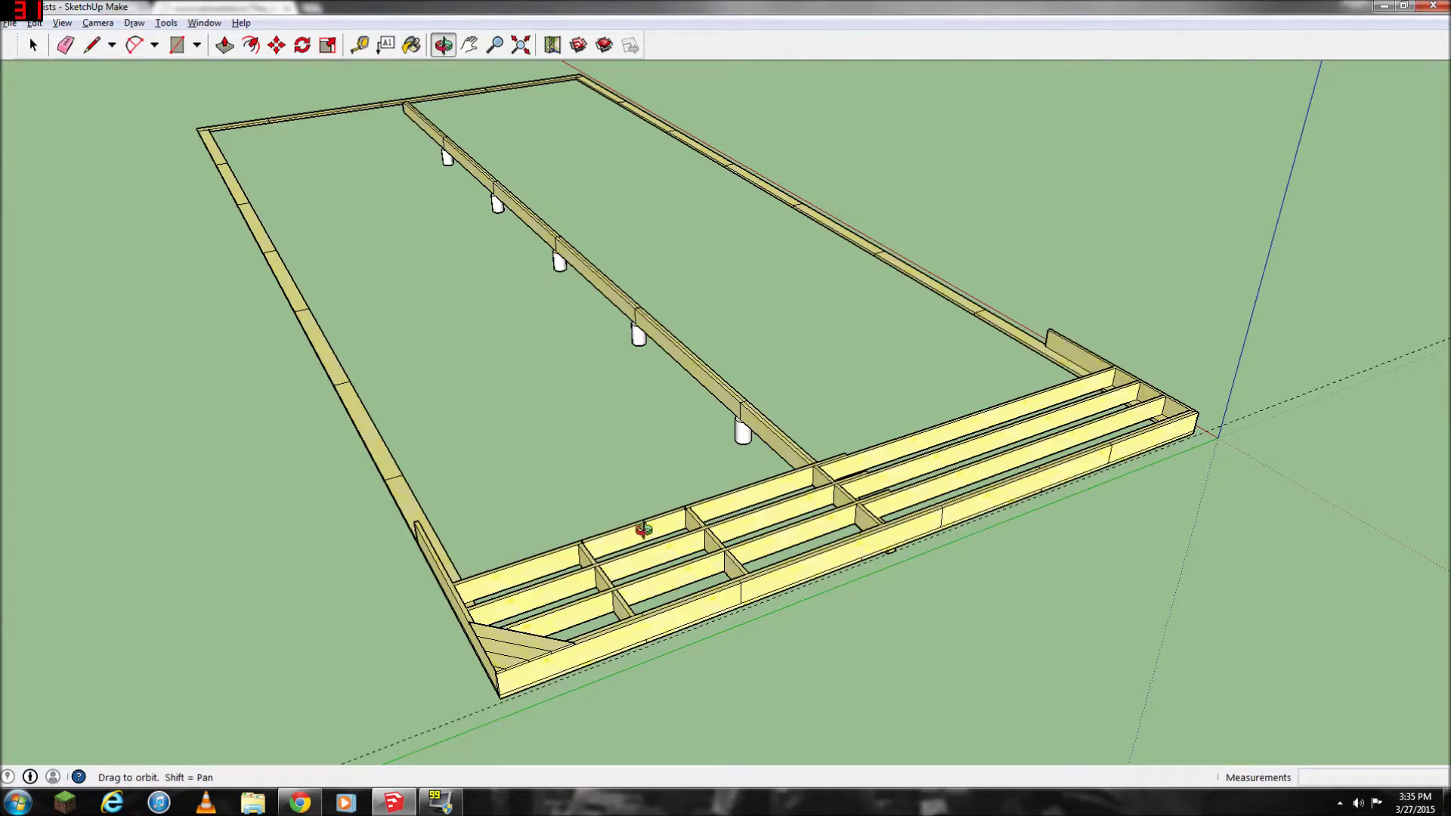
scroll(643, 515, "up", 3)
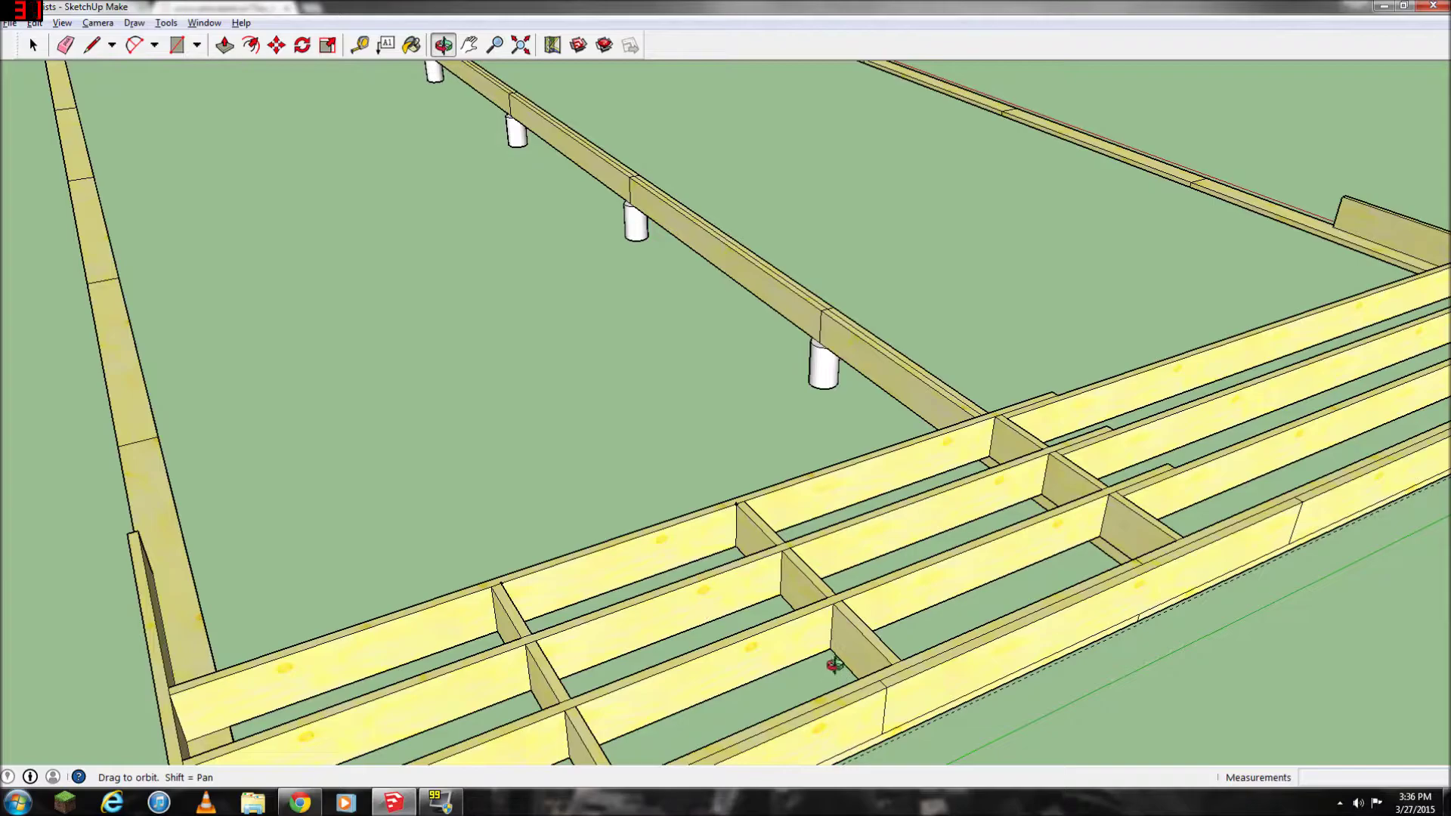
scroll(839, 627, "down", 3)
mouse_move(848, 579)
left_mouse_down()
mouse_move(917, 595)
mouse_move(731, 667)
mouse_move(745, 663)
mouse_move(543, 604)
left_mouse_up()
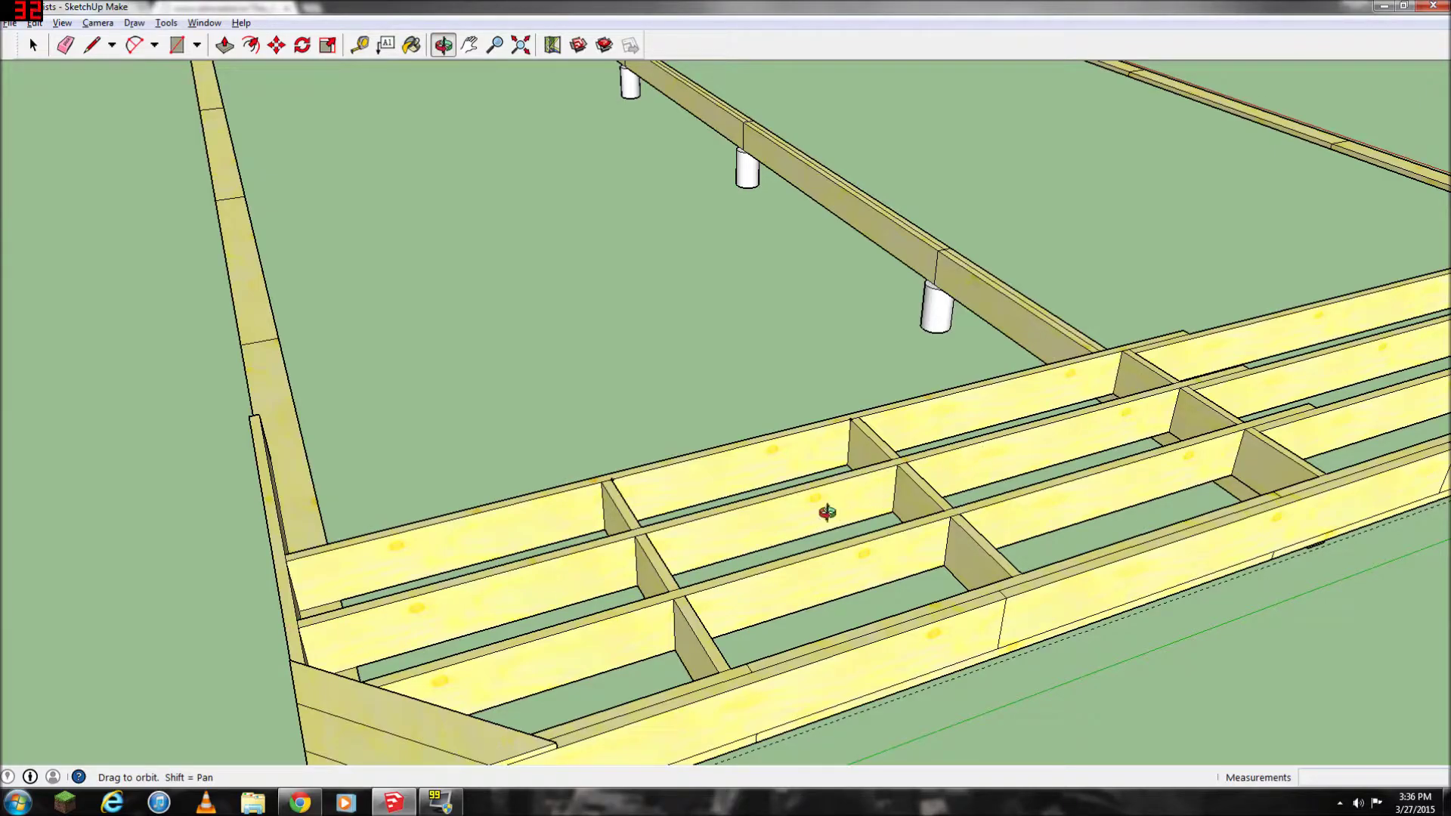
left_click_drag(725, 583, 973, 523)
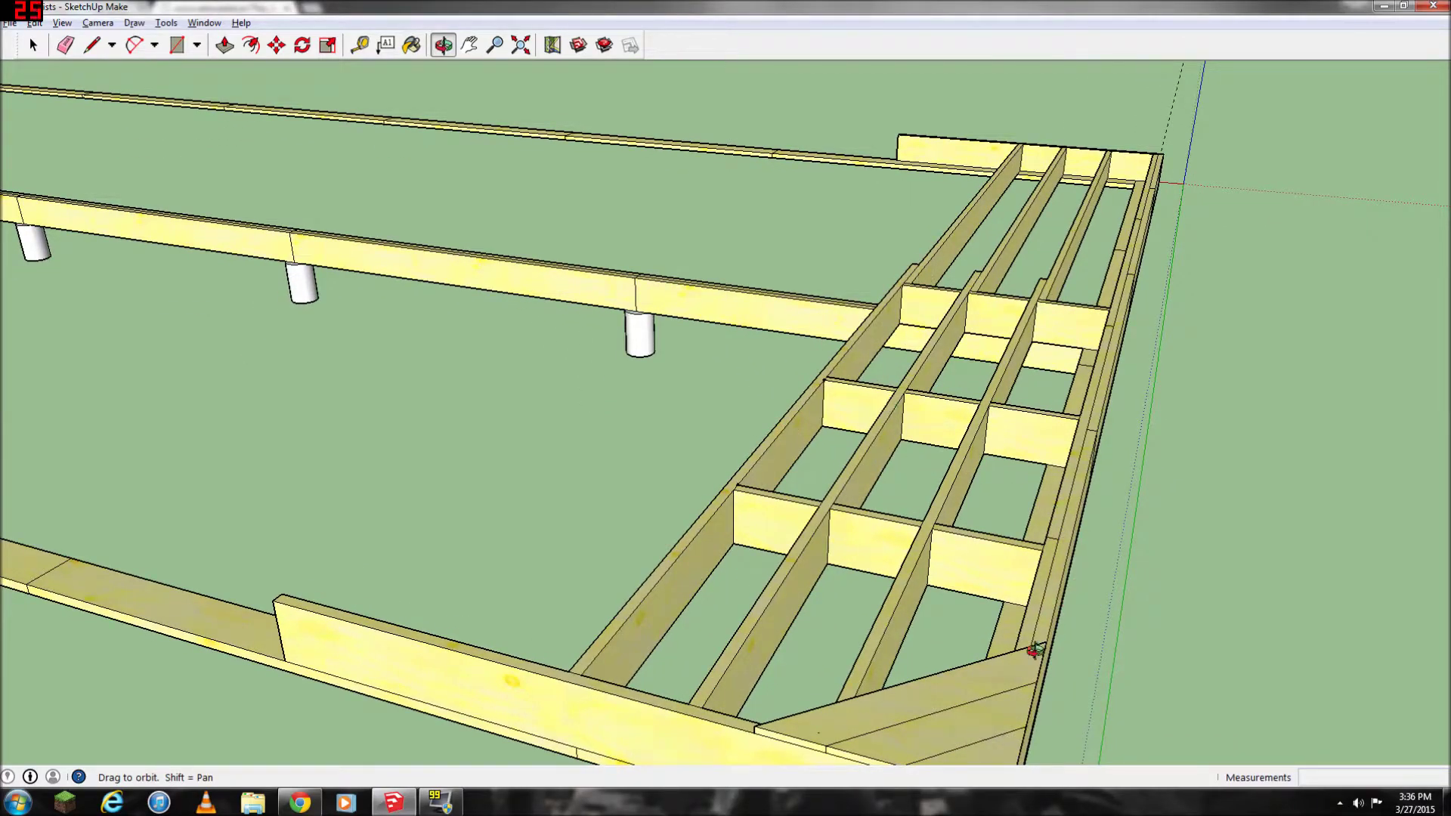
Step: Examine the joist ends at the rim board, the corner subfloor boards and the bridging rows leading towards the centre beam
left_click_drag(861, 673, 660, 625)
left_click_drag(498, 549, 357, 645)
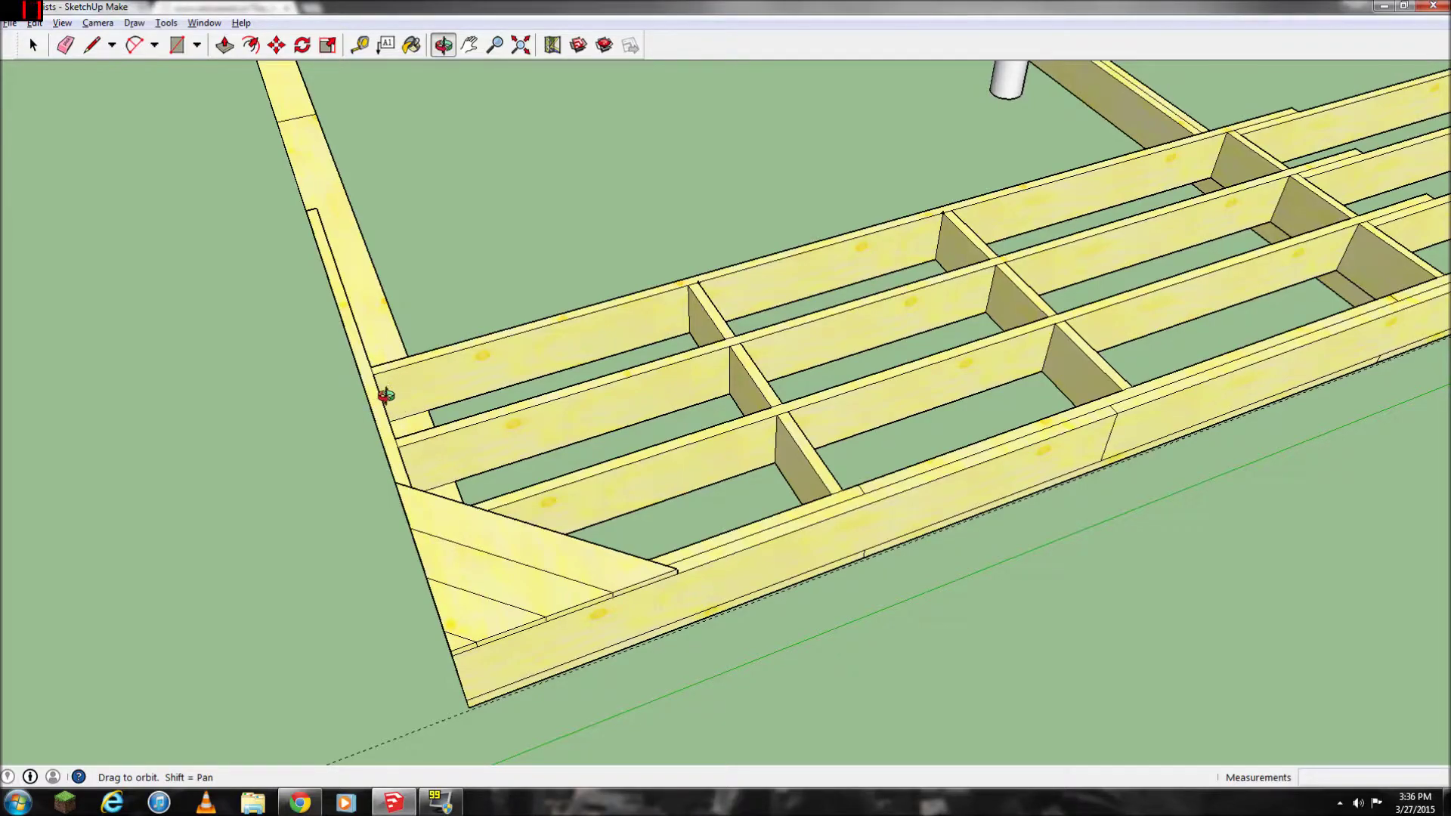
left_click_drag(379, 395, 881, 411)
left_click_drag(689, 446, 628, 502)
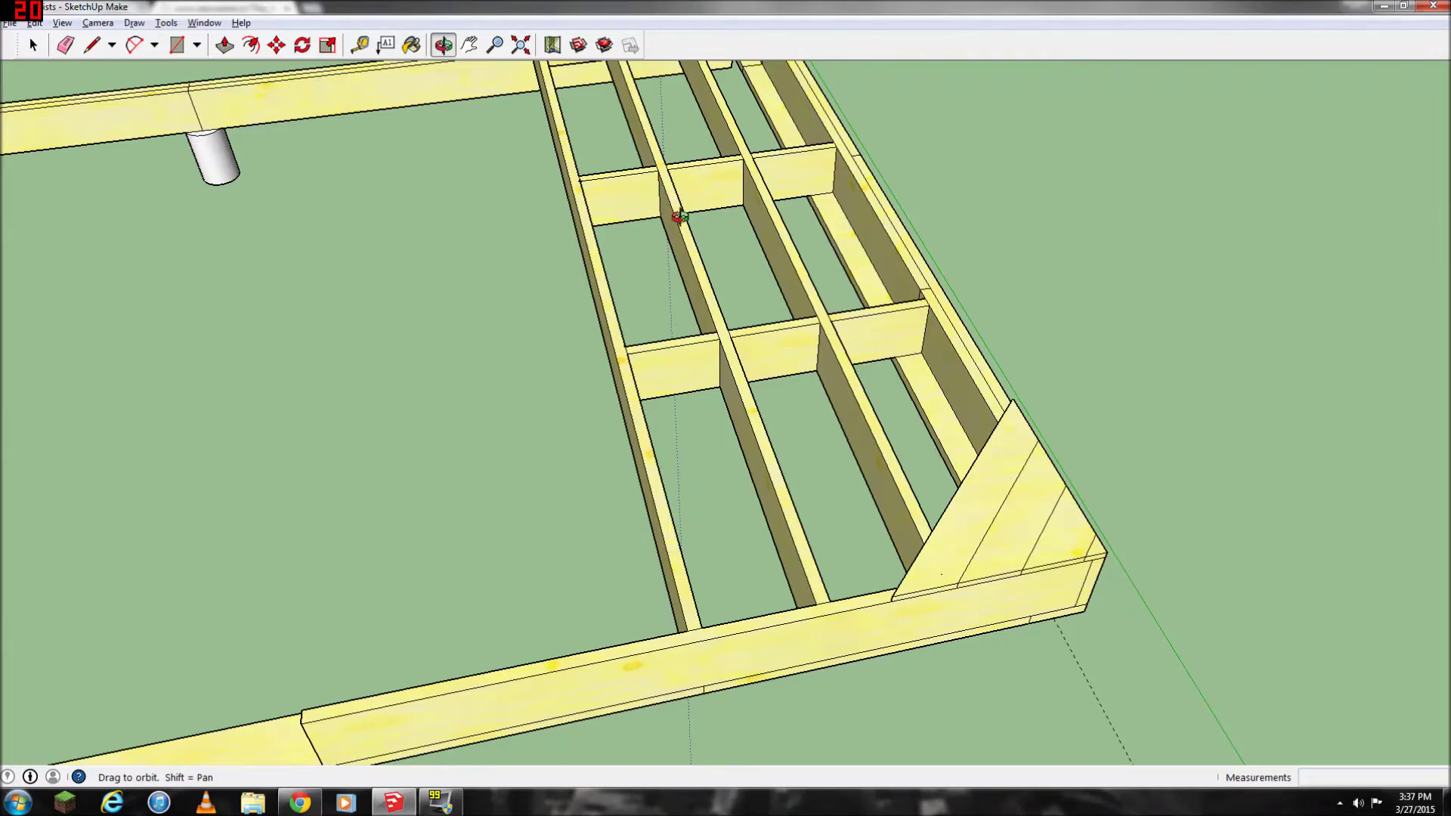
left_click_drag(867, 208, 927, 279)
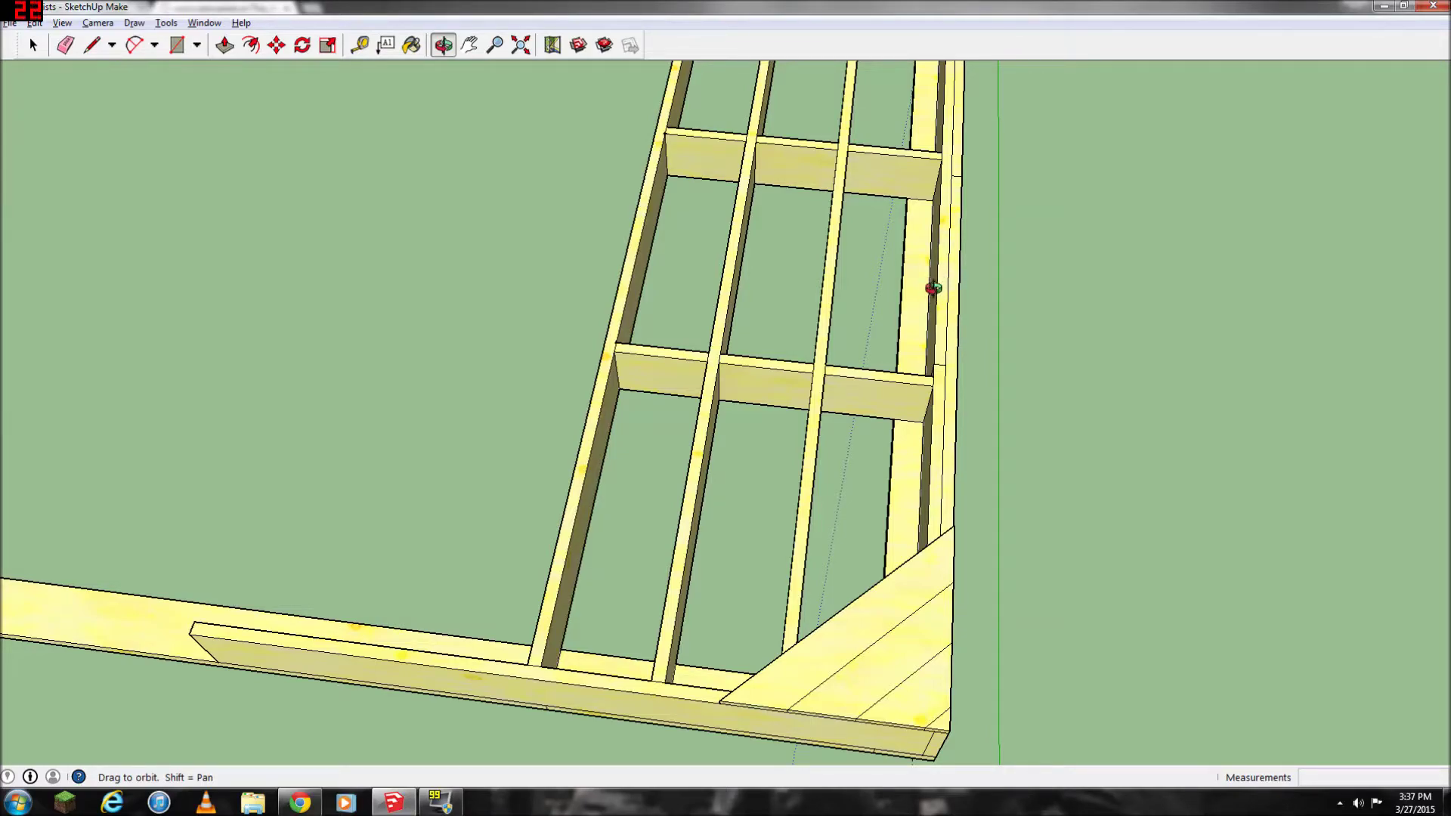
left_click_drag(945, 285, 854, 250)
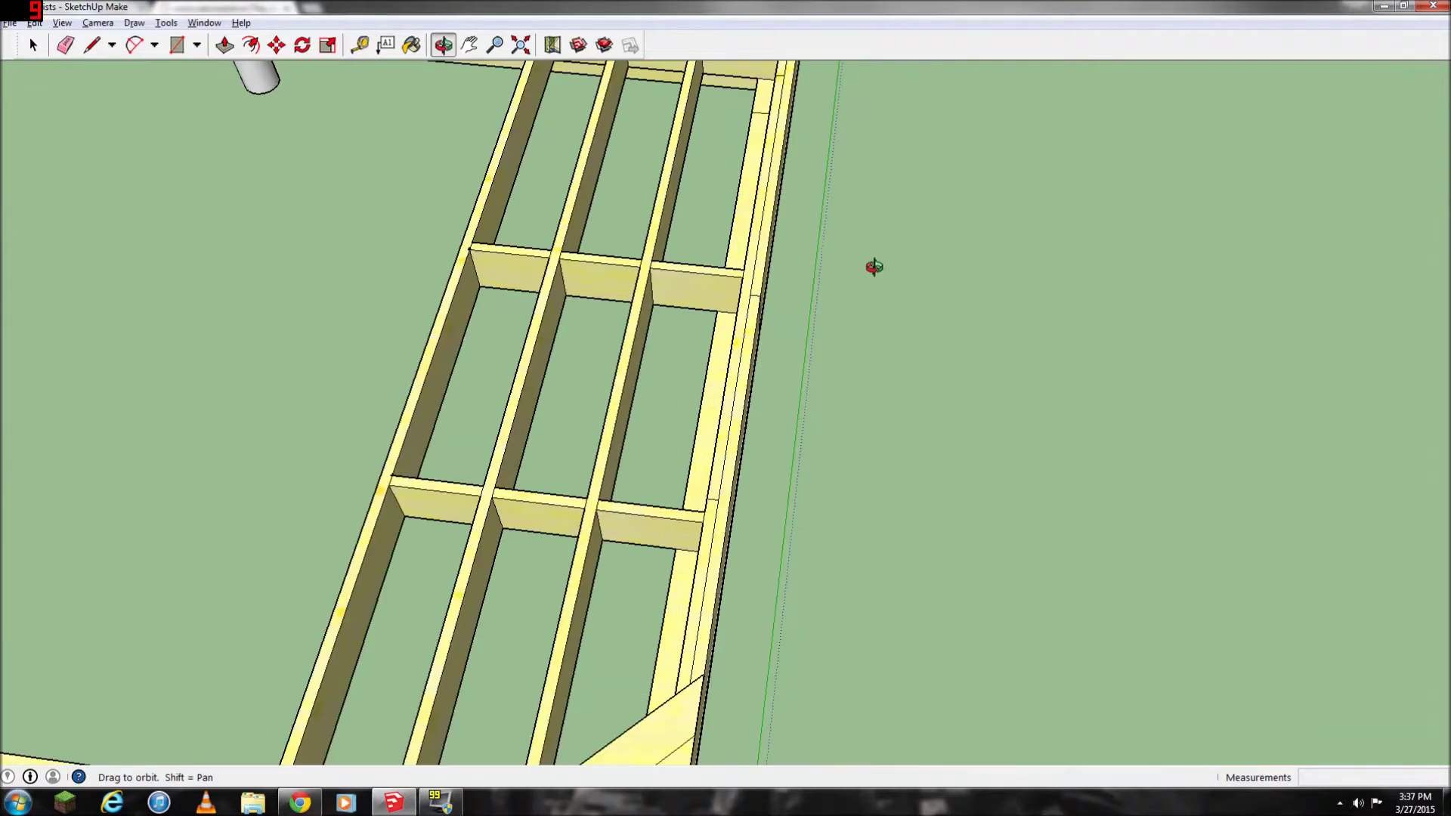
left_click_drag(767, 185, 754, 194)
left_click_drag(481, 219, 382, 194)
left_click_drag(366, 291, 288, 272)
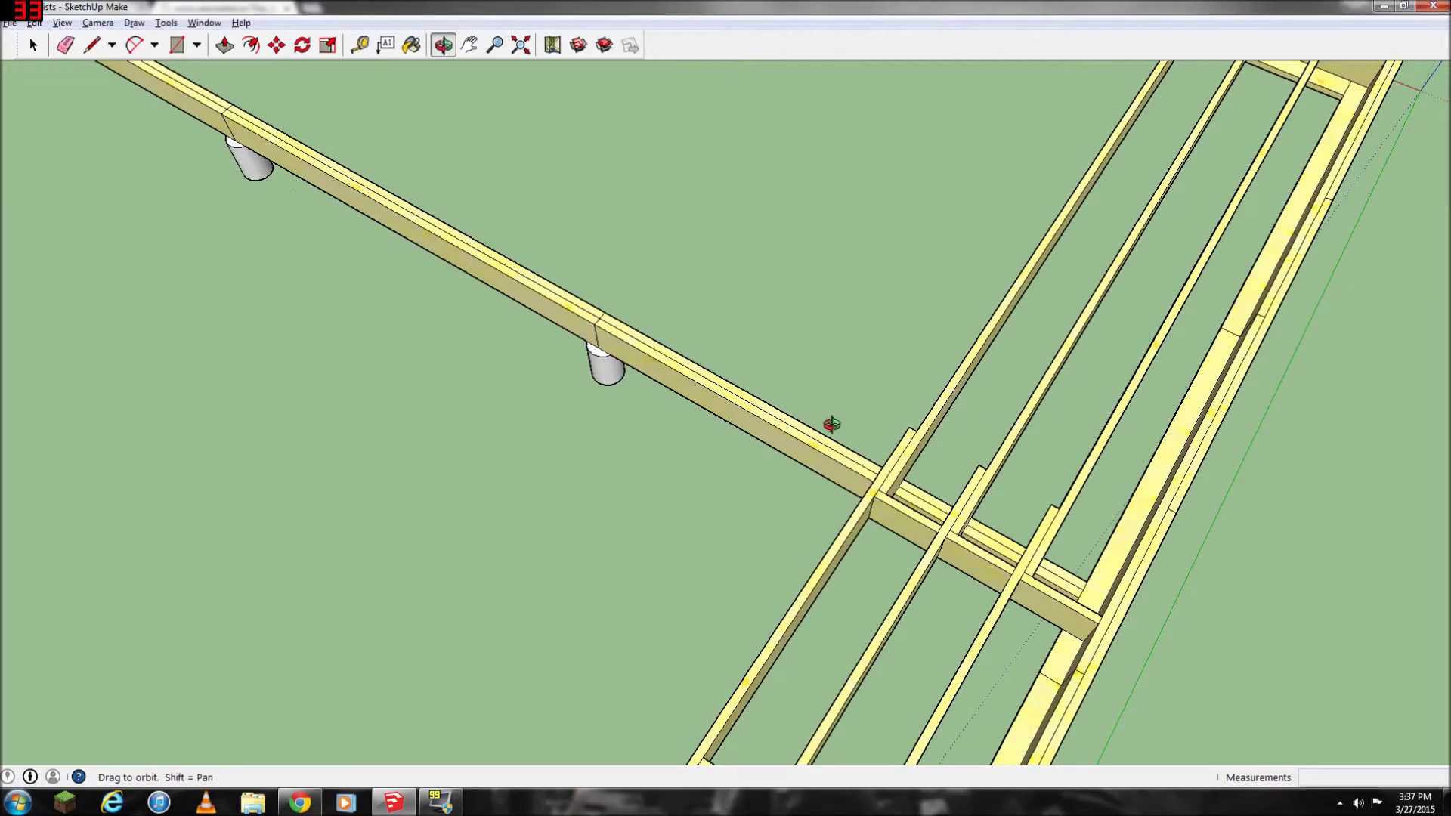
Step: Inspect the lapped joist ends over the centre beam and the bridging row next to them from the doubled end joist
left_click_drag(920, 634, 473, 383)
left_click_drag(261, 471, 284, 469)
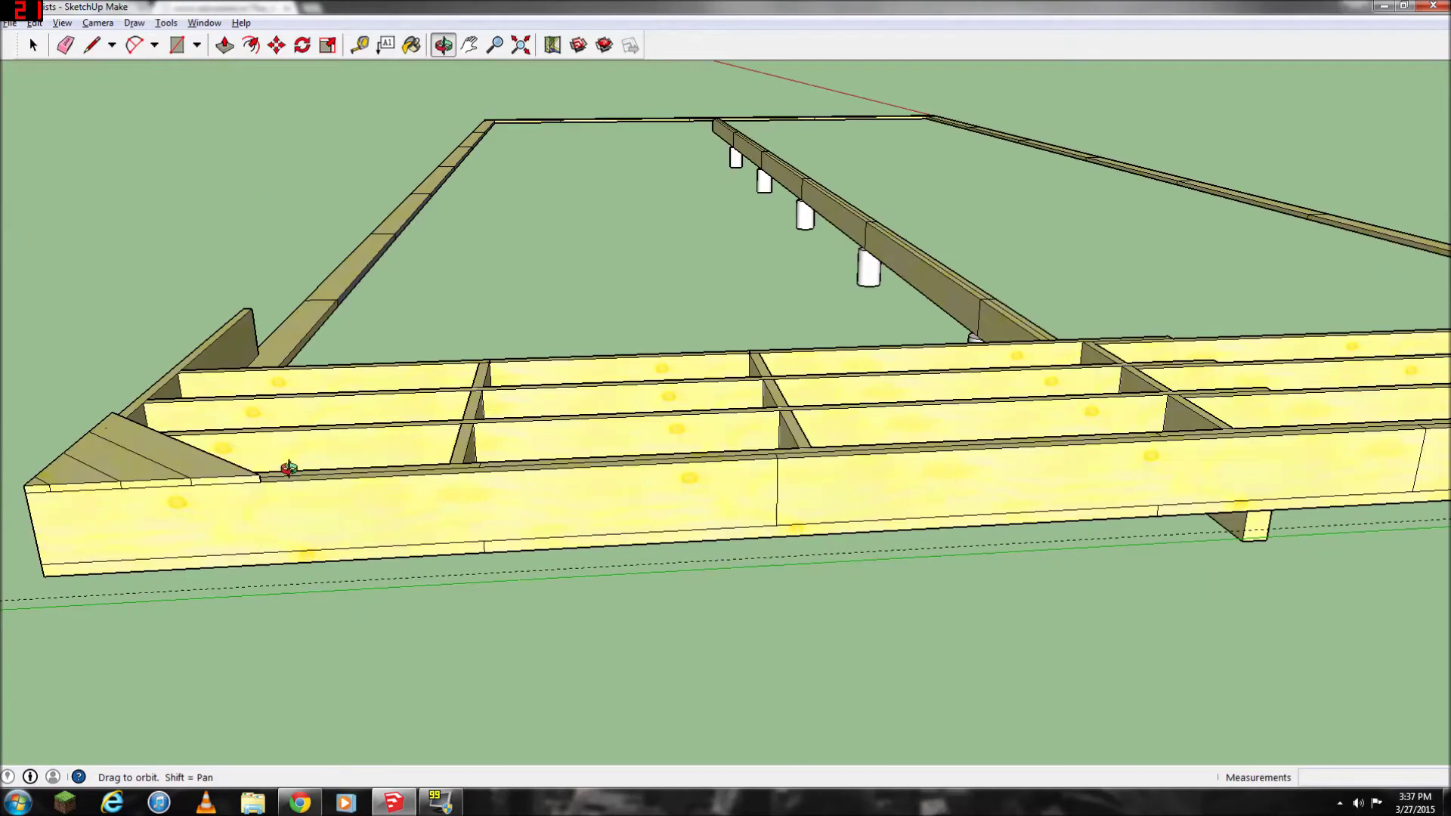
left_click_drag(1140, 379, 990, 737)
left_click_drag(1215, 627, 826, 559)
left_click_drag(666, 430, 697, 458)
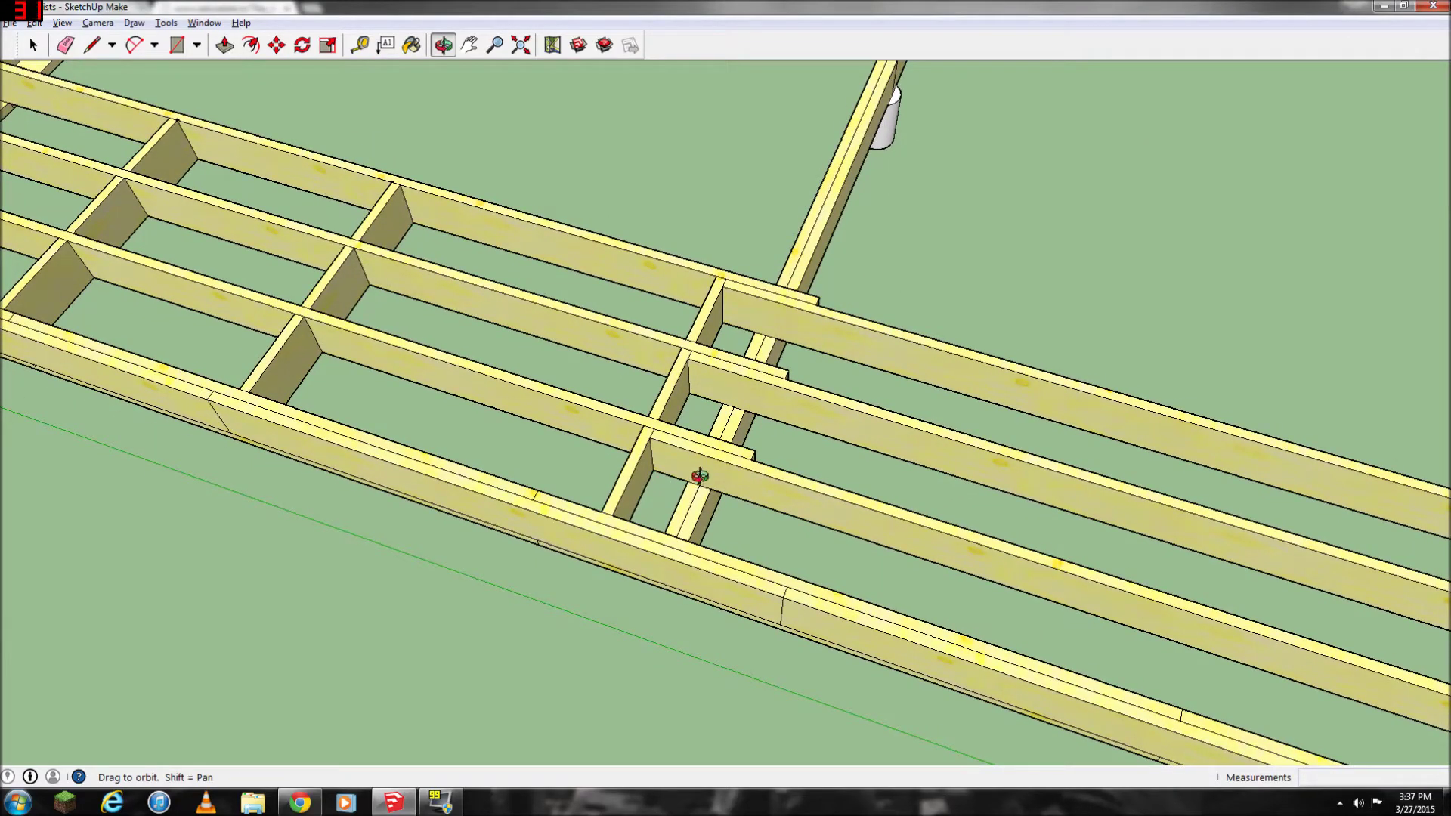
left_click_drag(477, 358, 296, 194)
scroll(268, 181, "down", 5)
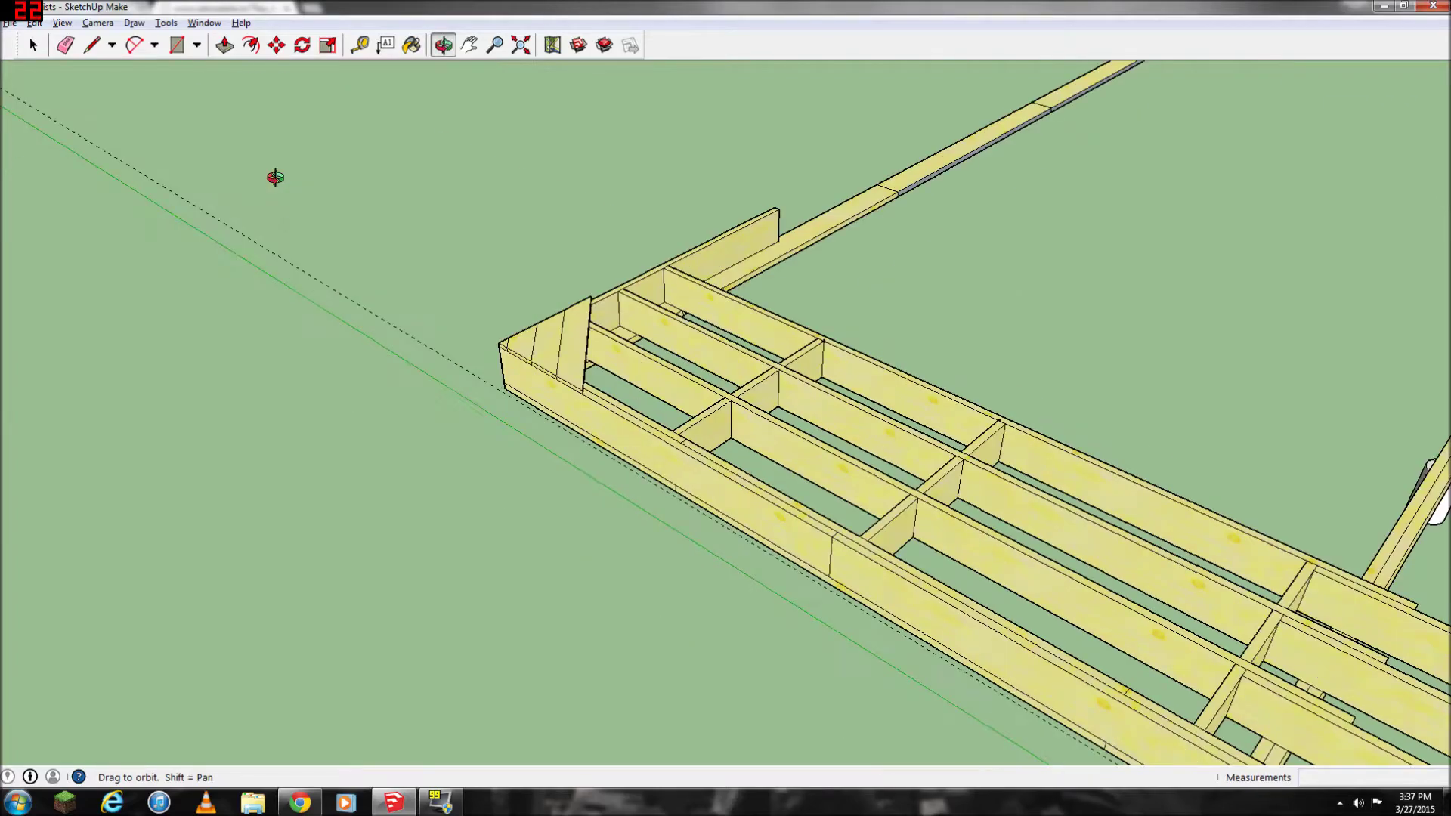
Step: Measure the clear span between the inner edge of the perimeter sill and the centre beam
left_click_drag(680, 333, 869, 321)
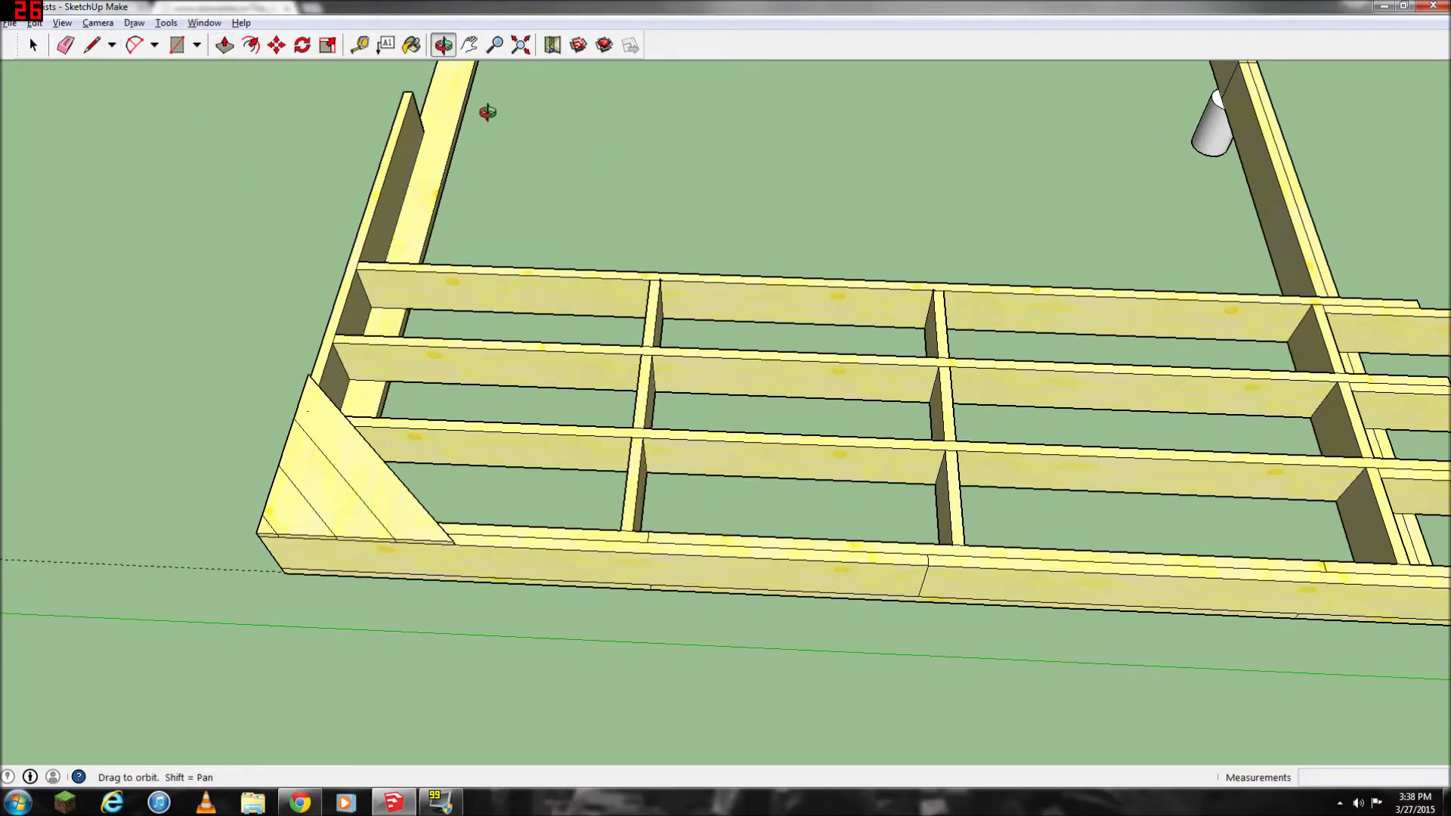
left_click(359, 45)
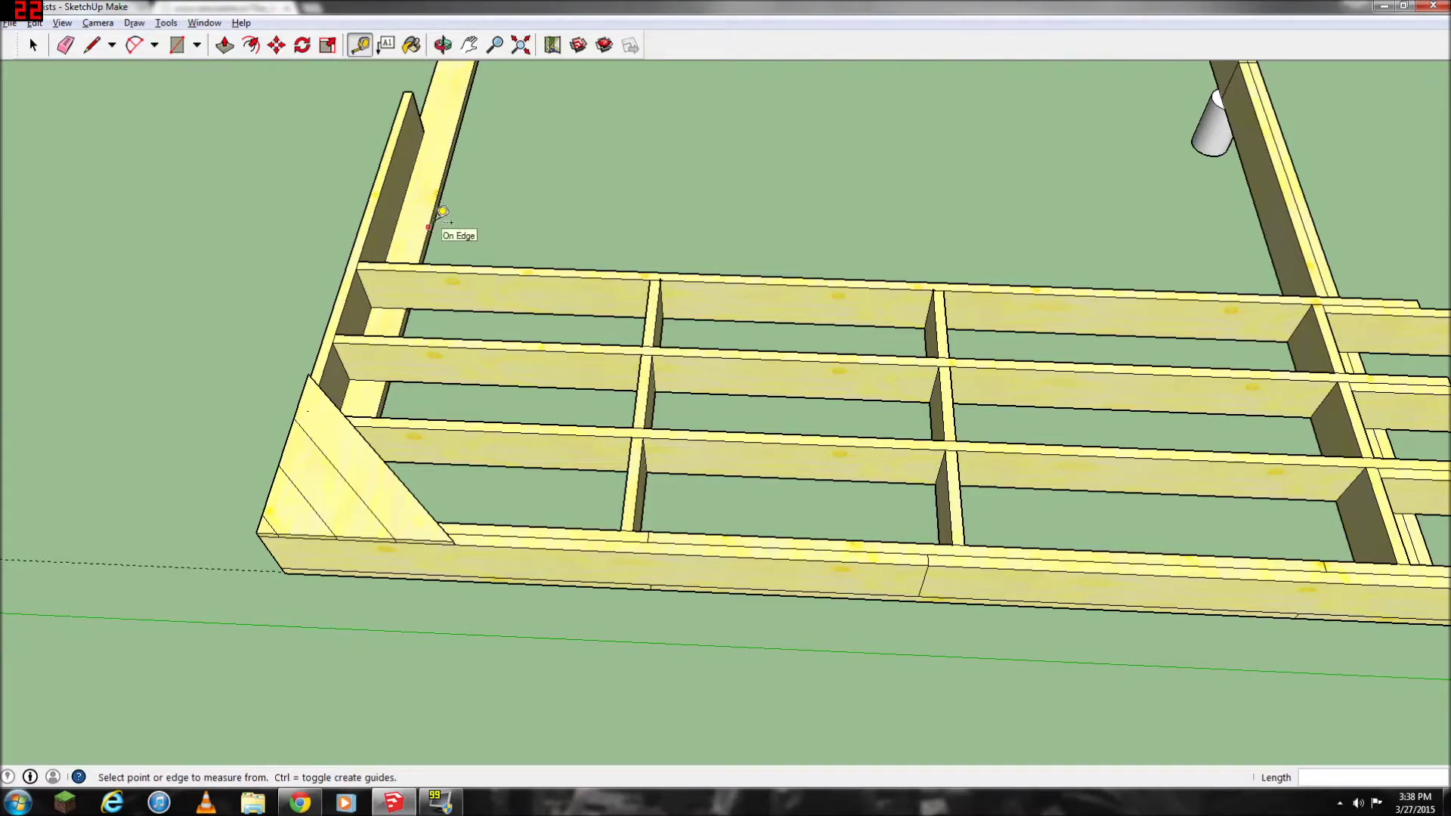
left_click(434, 204)
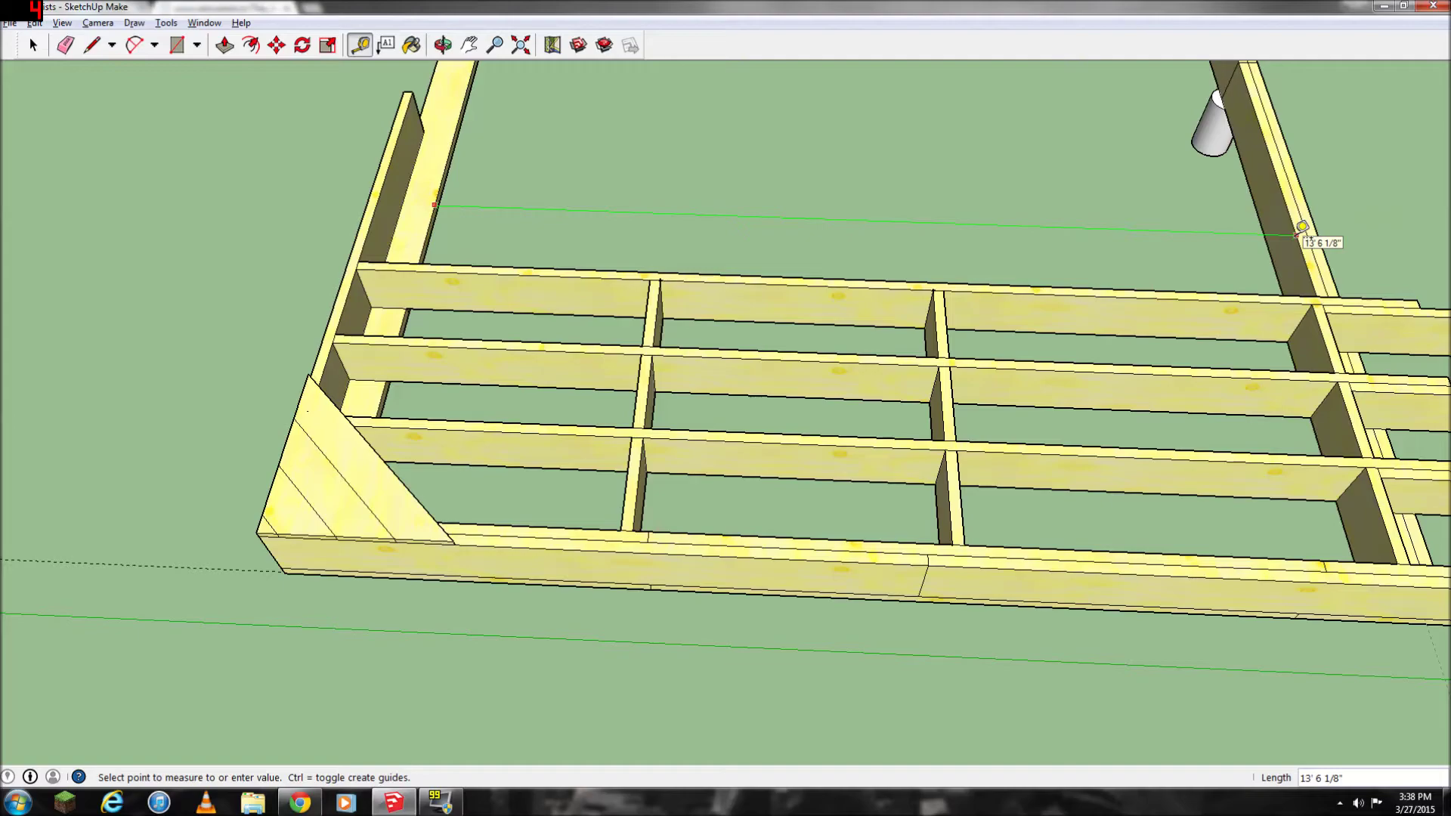
left_click(1302, 227)
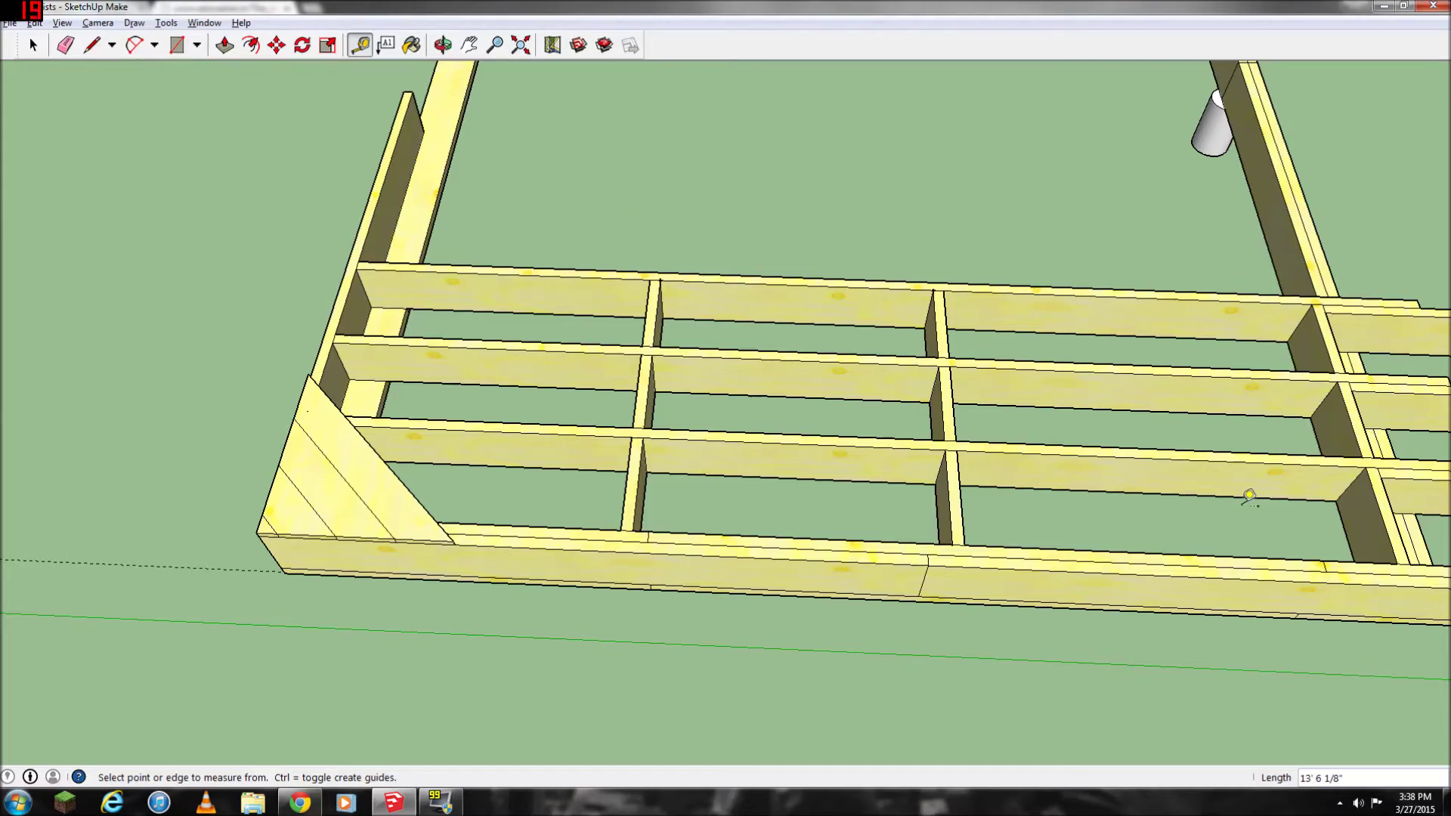
scroll(1253, 496, "down", 2)
scroll(446, 374, "down", 4)
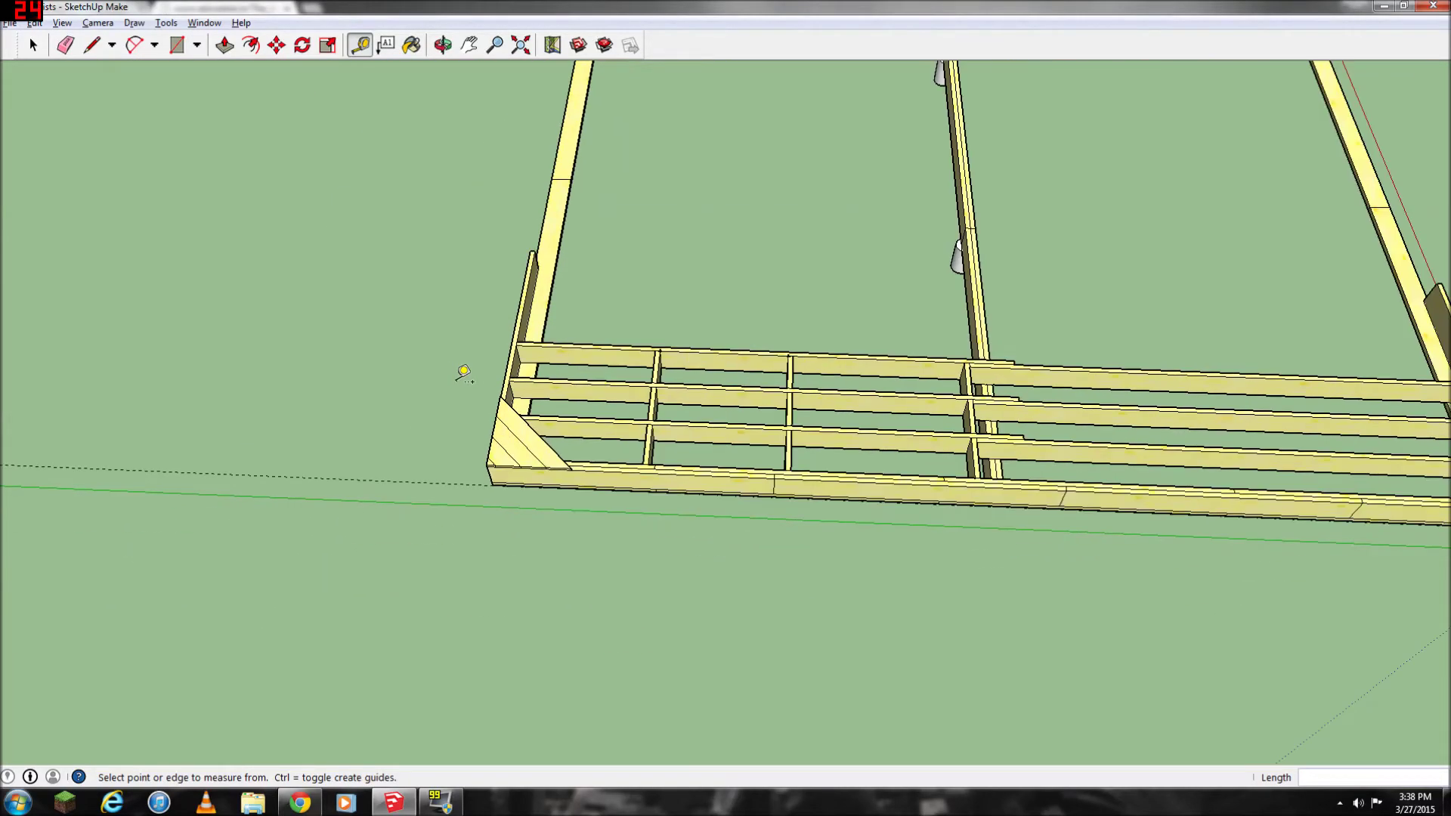
scroll(998, 396, "up", 4)
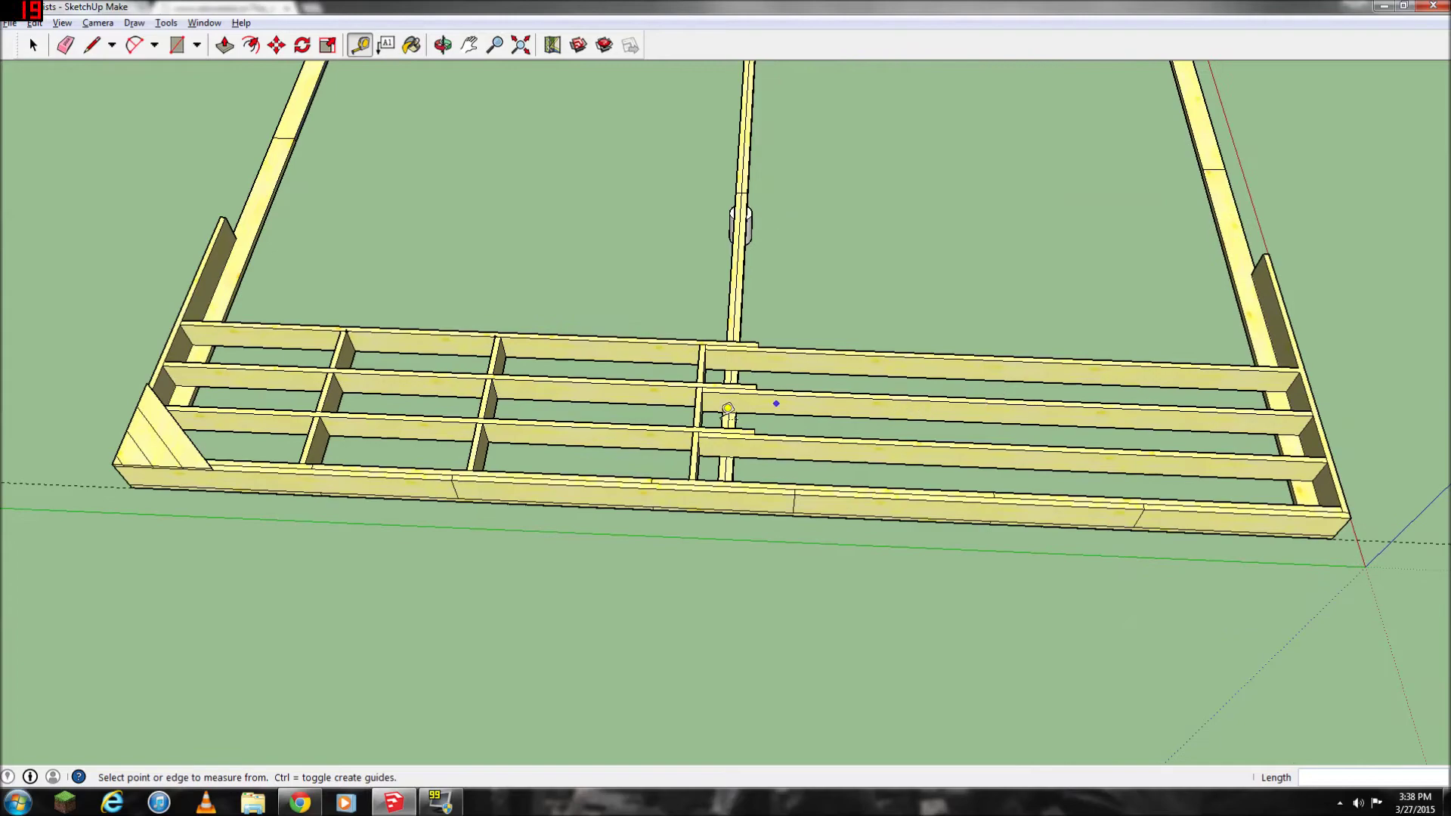
Step: Switch to Chrome, browse the opening pages of The Green Wood House PDF and highlight its web address
left_click(300, 801)
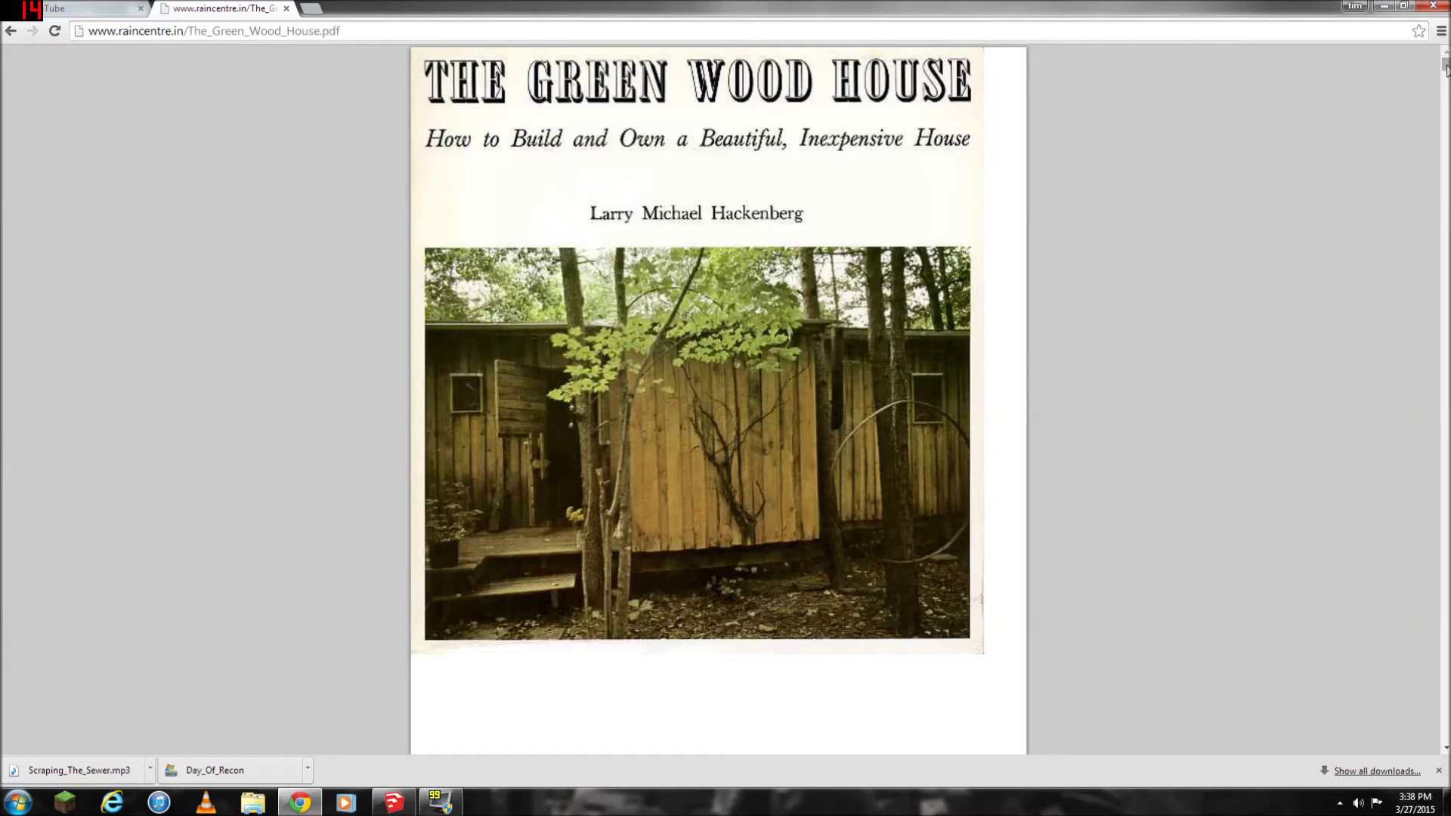
left_click_drag(1444, 81, 1446, 137)
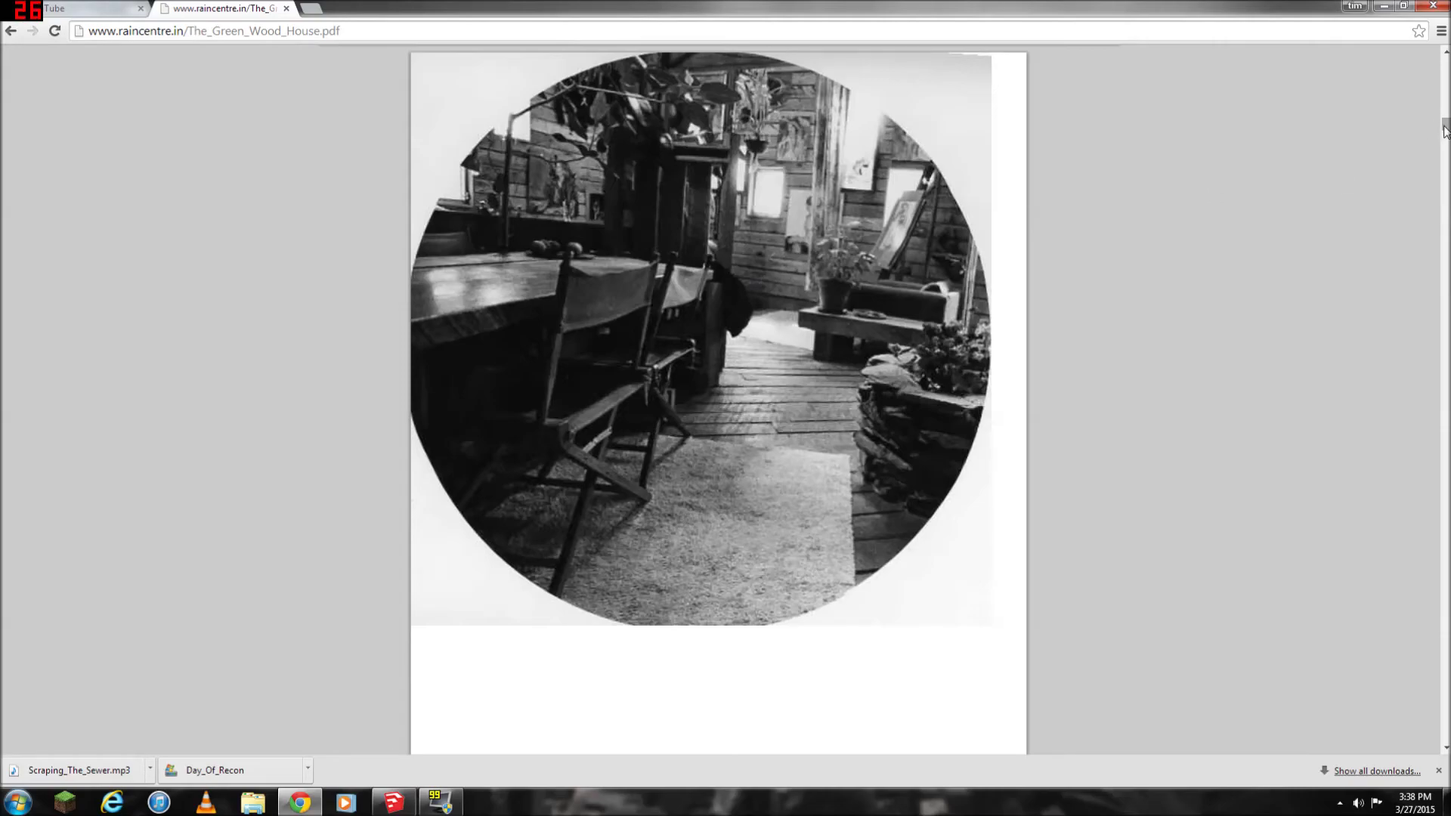
left_click_drag(1444, 130, 1447, 63)
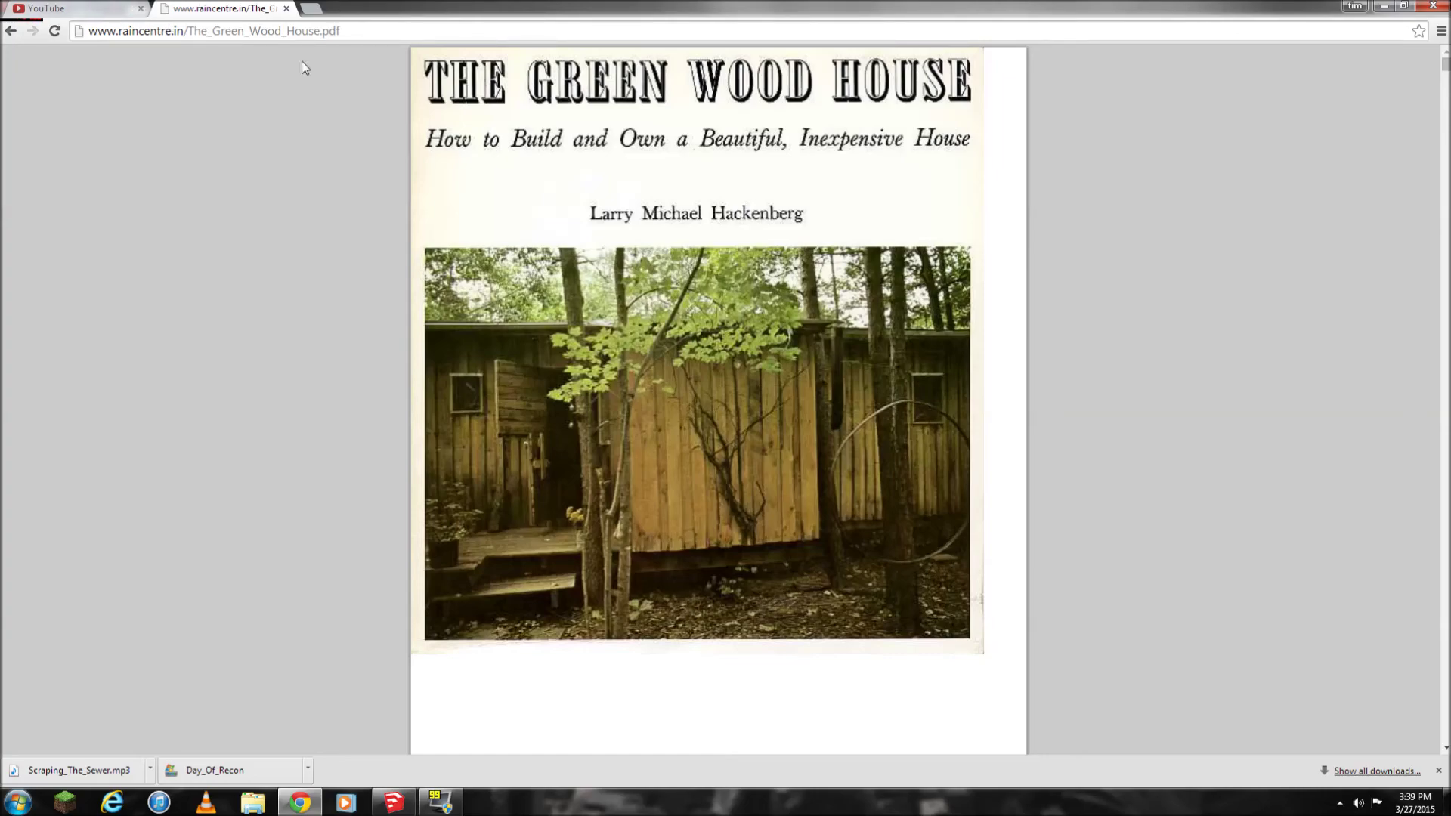
left_click_drag(341, 30, 106, 30)
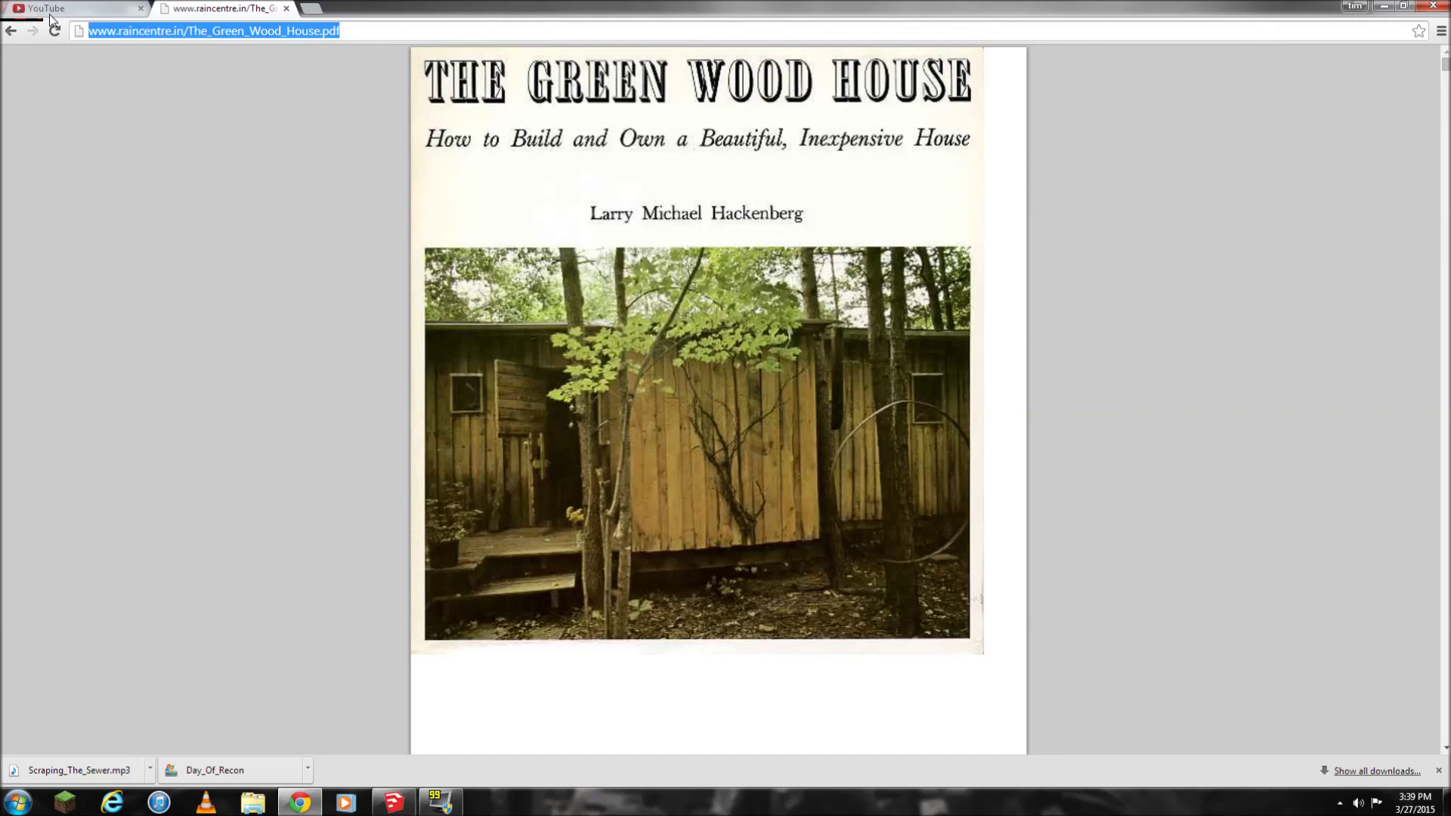
Step: View the Backwoods Patriot YouTube channel page and return to the floor frame model in SketchUp
left_click(84, 10)
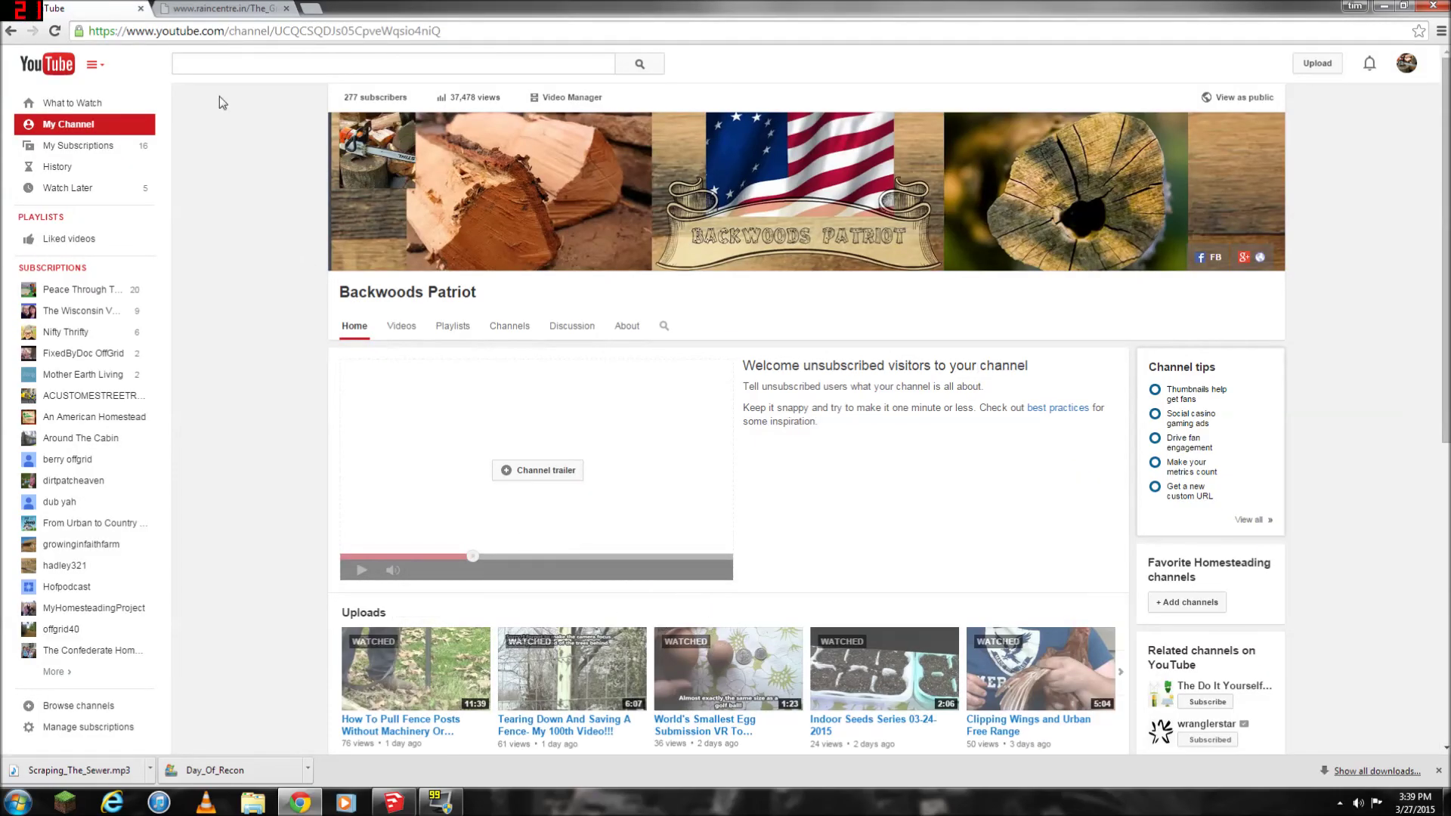
left_click(219, 9)
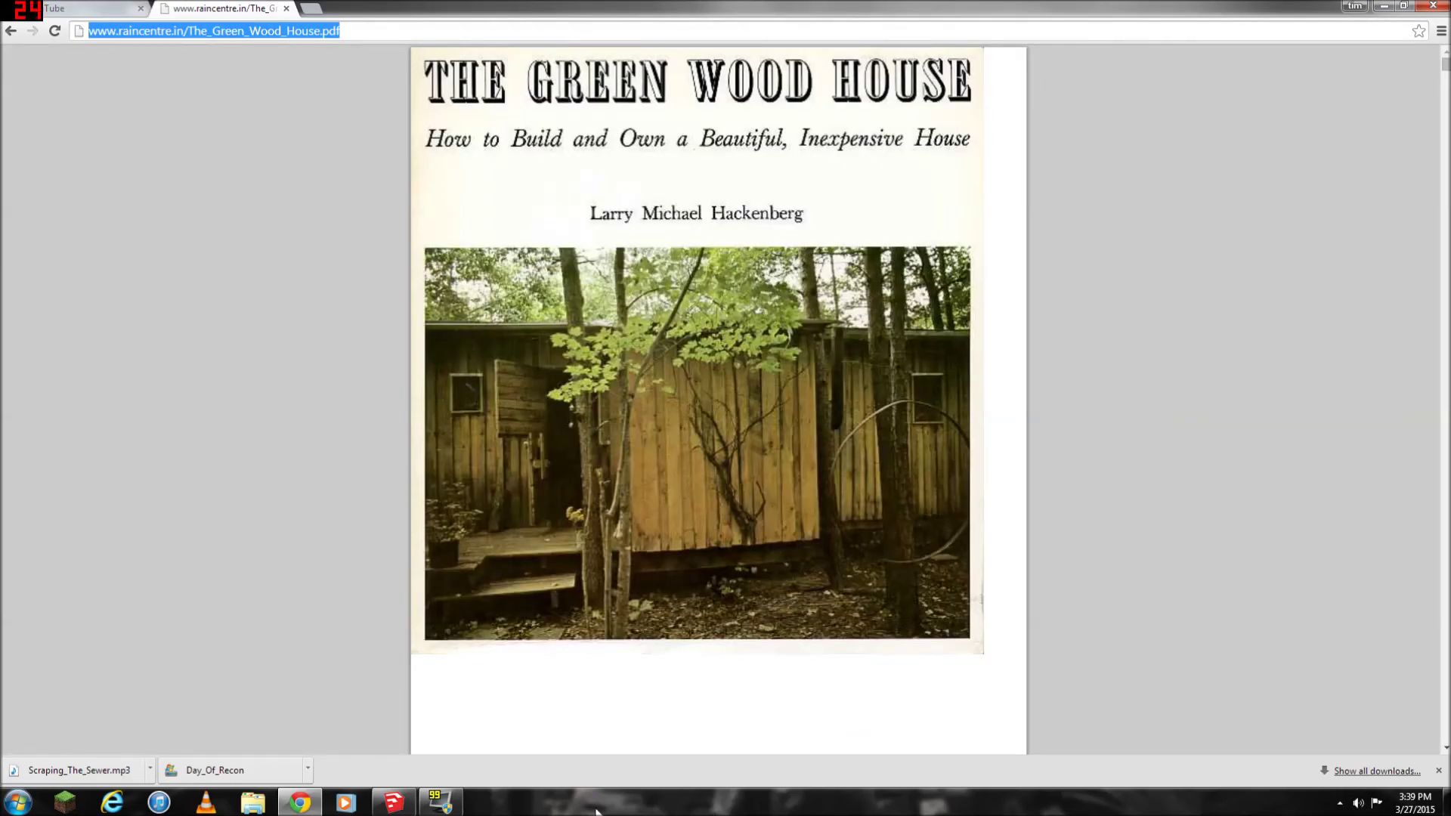
left_click(393, 802)
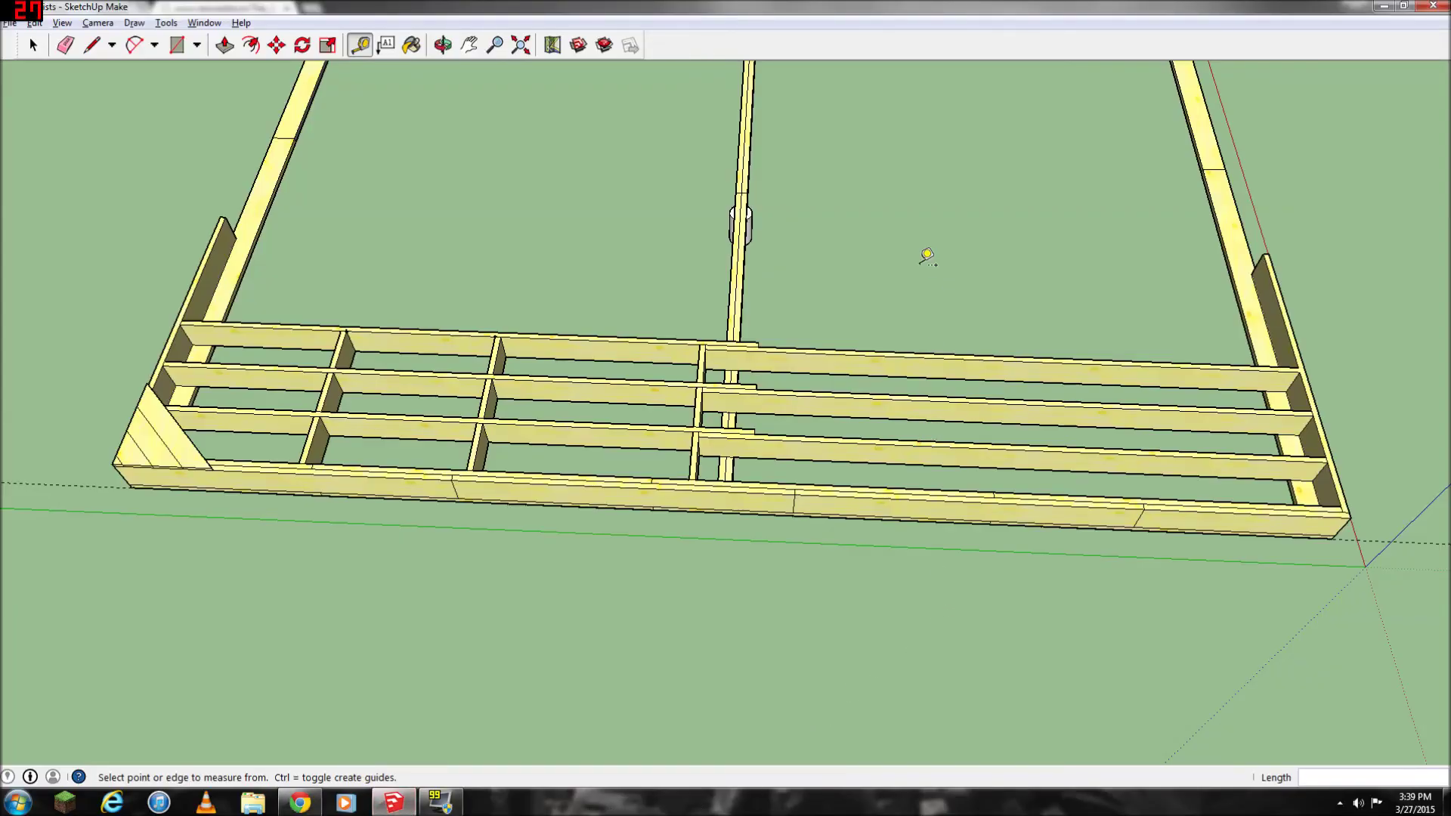